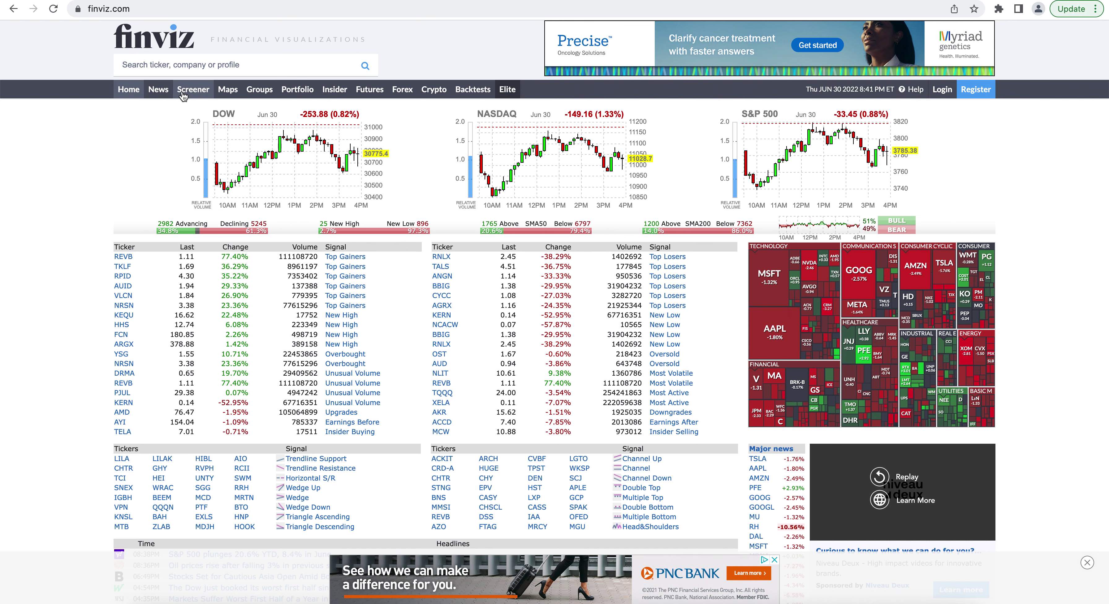
left_click(193, 91)
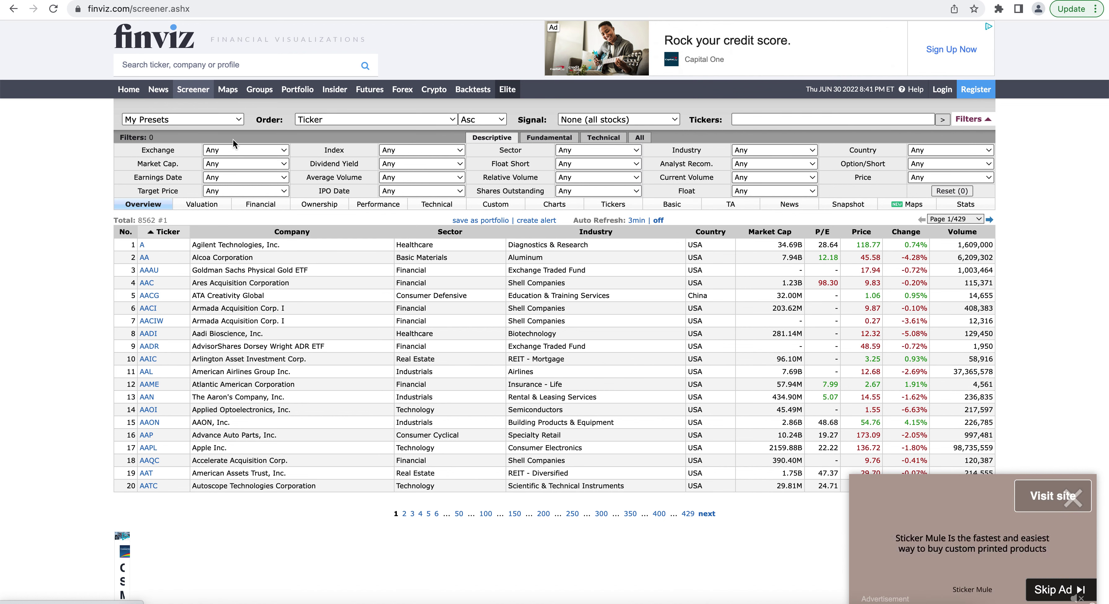
left_click(240, 150)
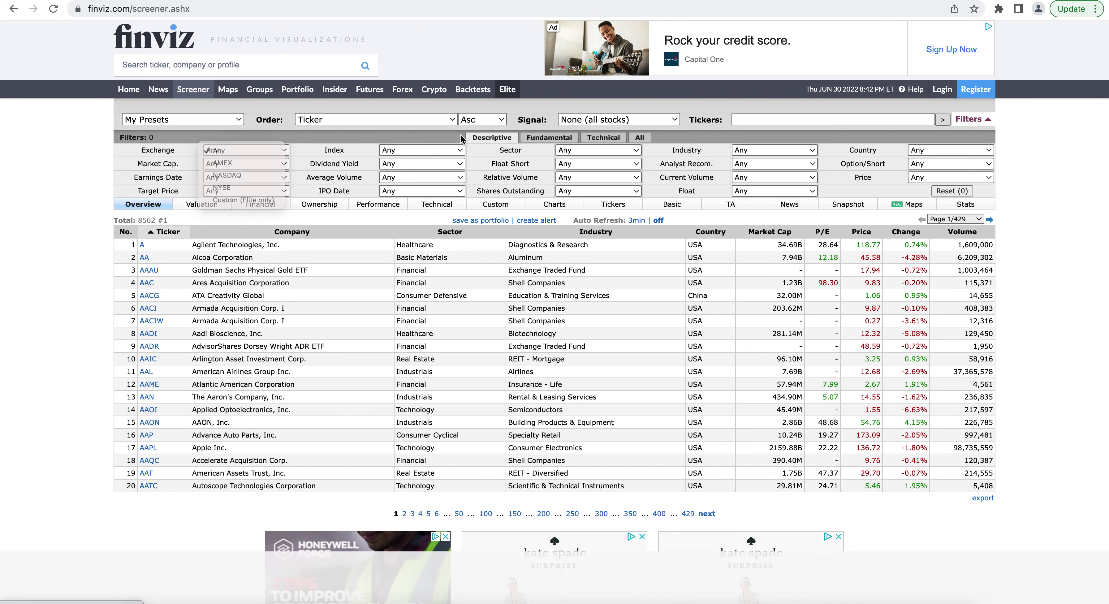
left_click(488, 140)
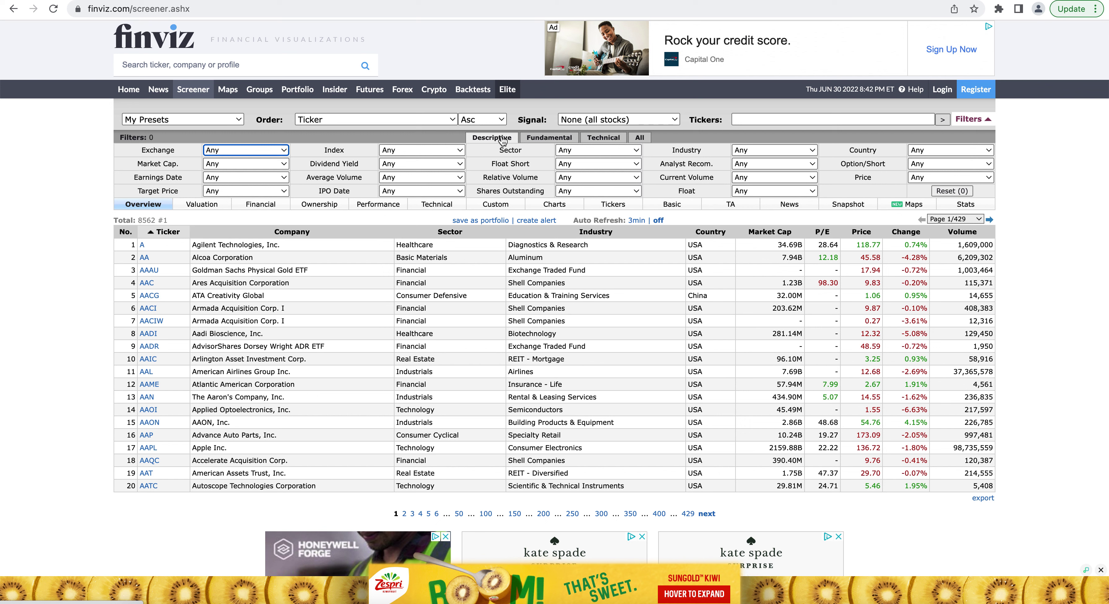
left_click(279, 151)
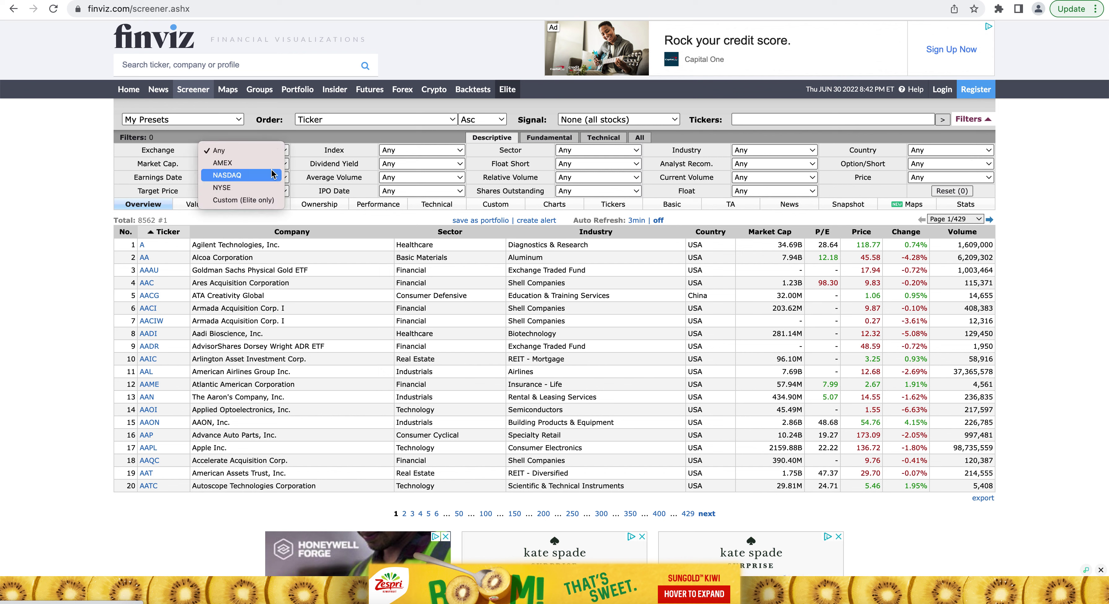
left_click(288, 147)
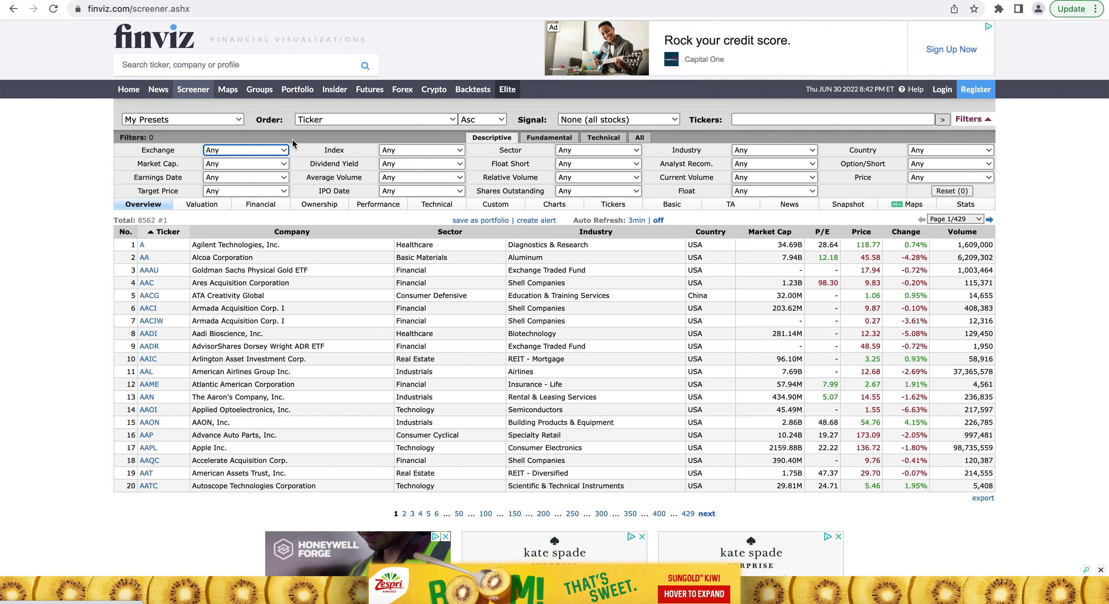
left_click(409, 153)
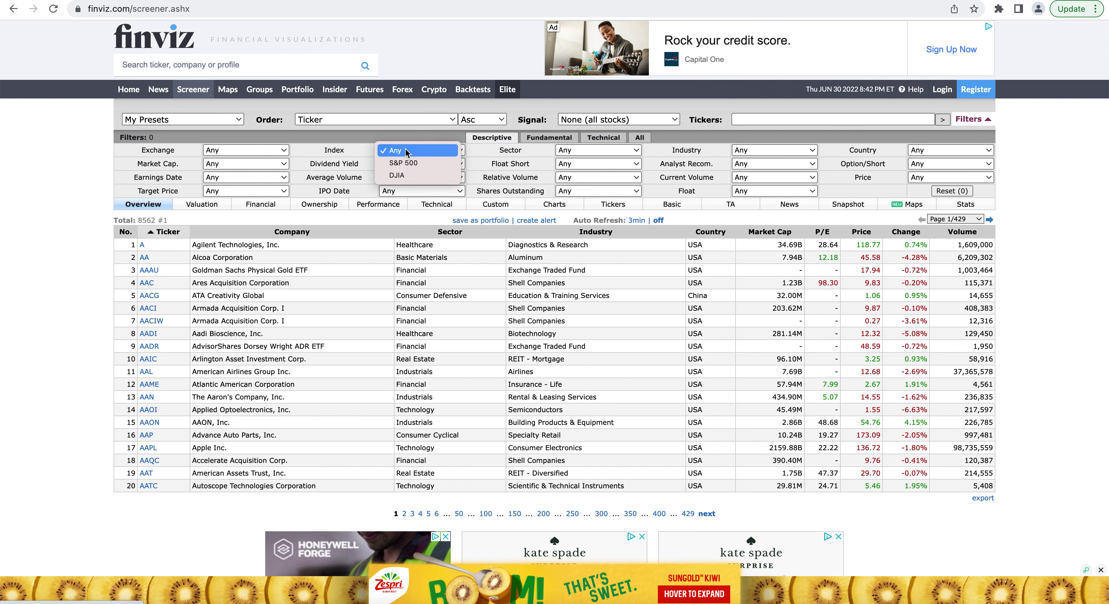
left_click(363, 148)
left_click(560, 151)
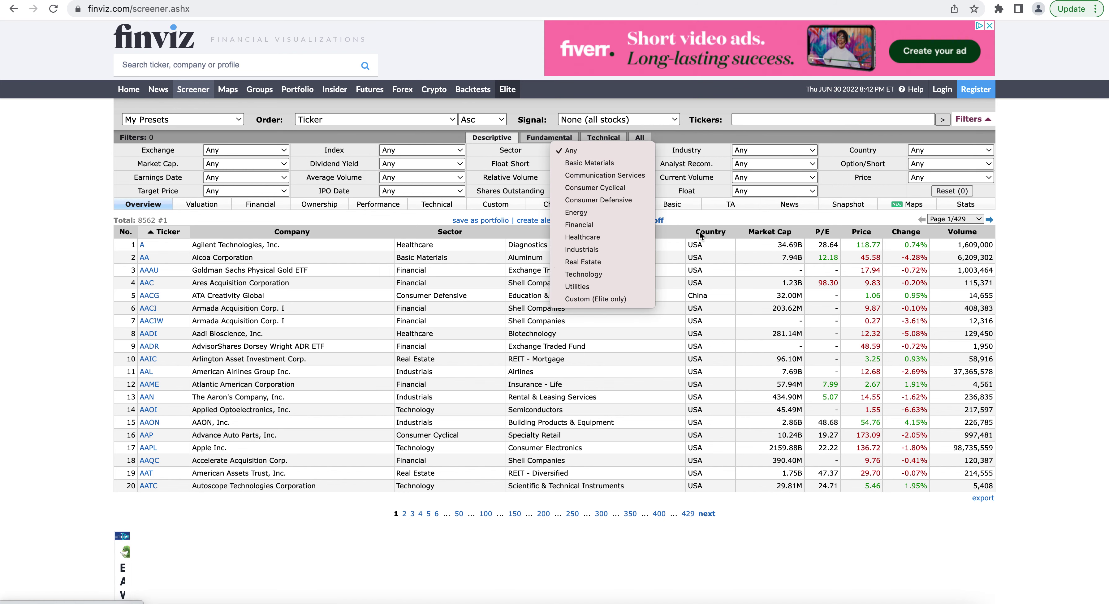
left_click(758, 198)
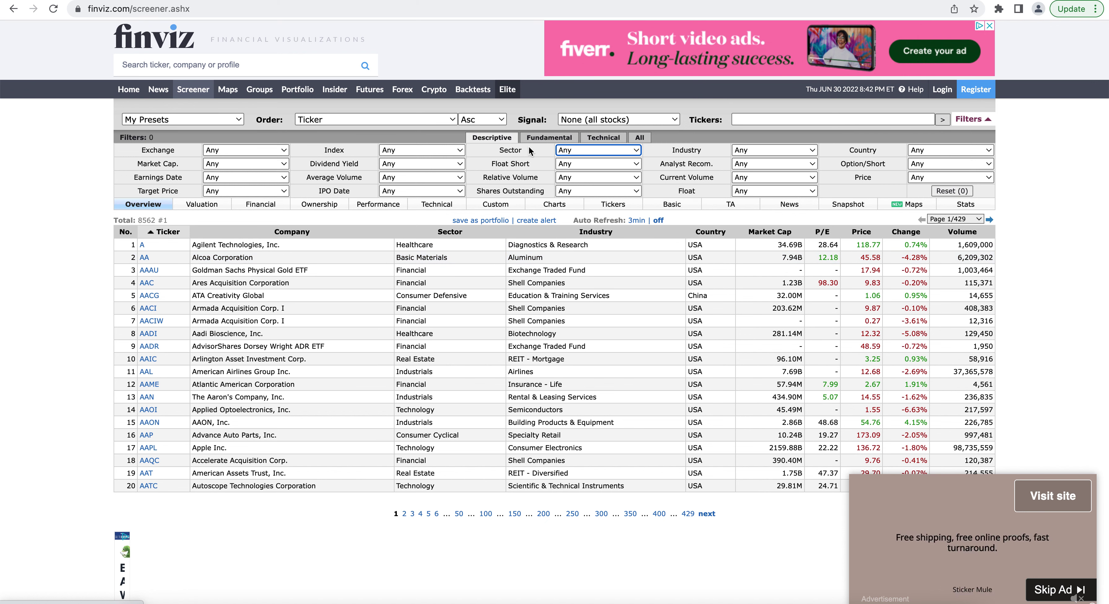
Look over the fundamental filters, then show the technical filters and their Performance choices
left_click(543, 138)
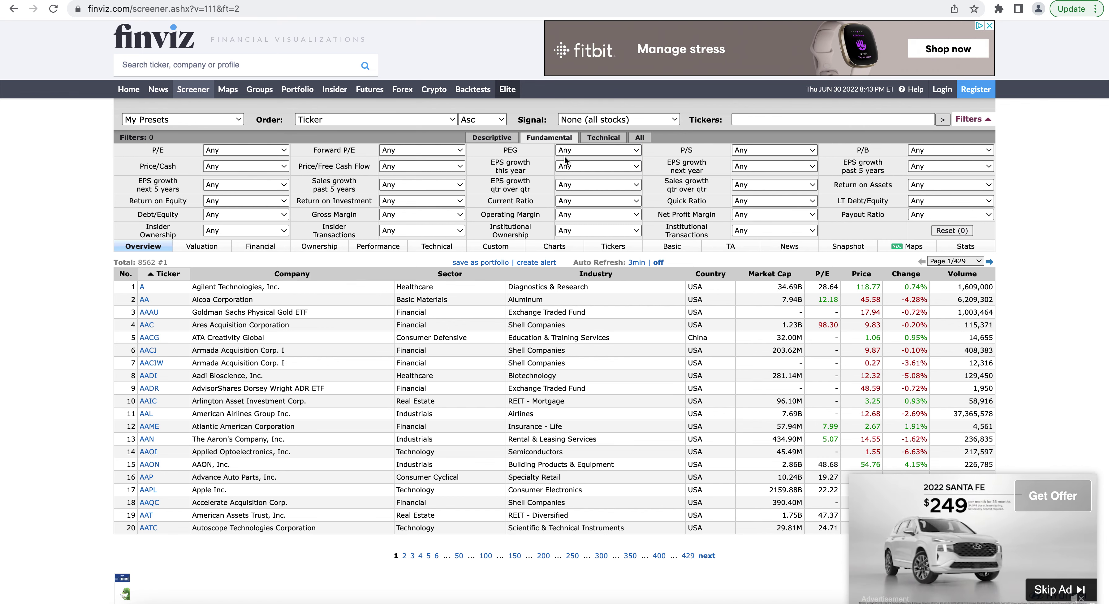
left_click(596, 140)
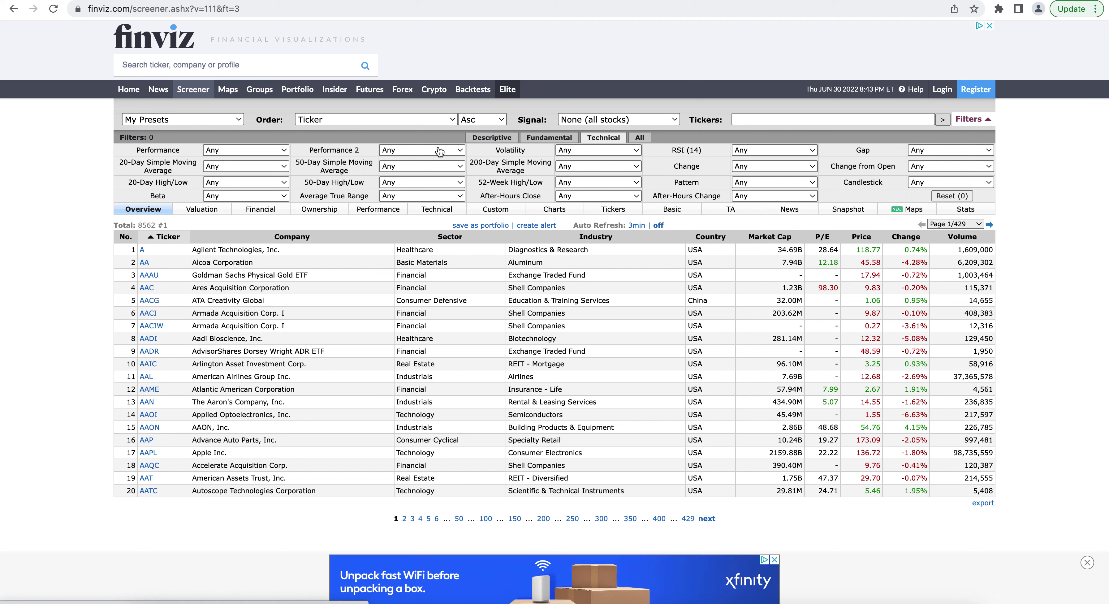
left_click(267, 148)
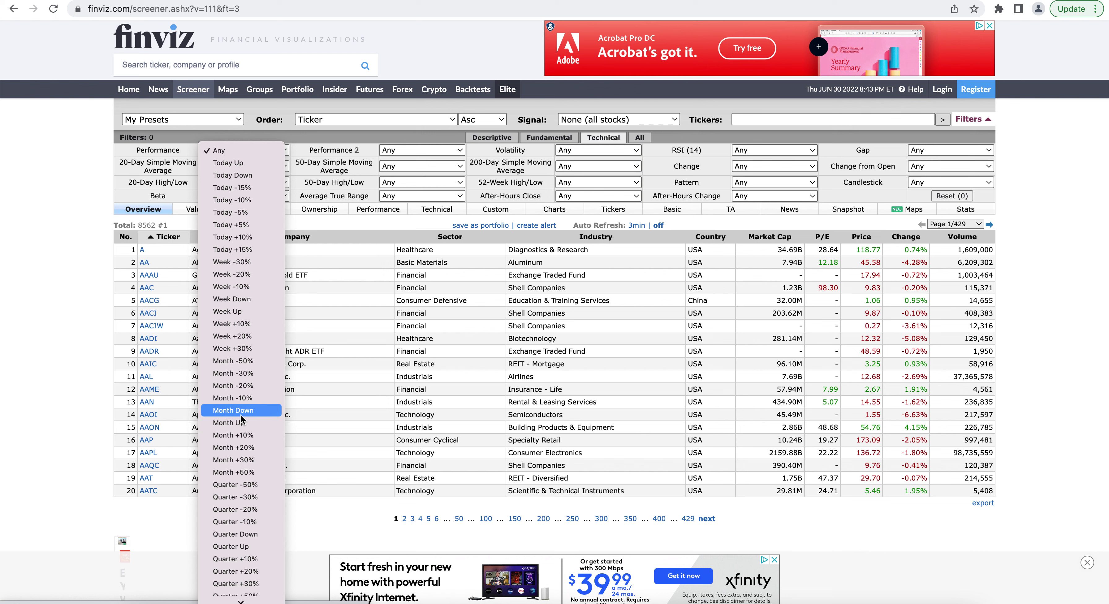
left_click(158, 192)
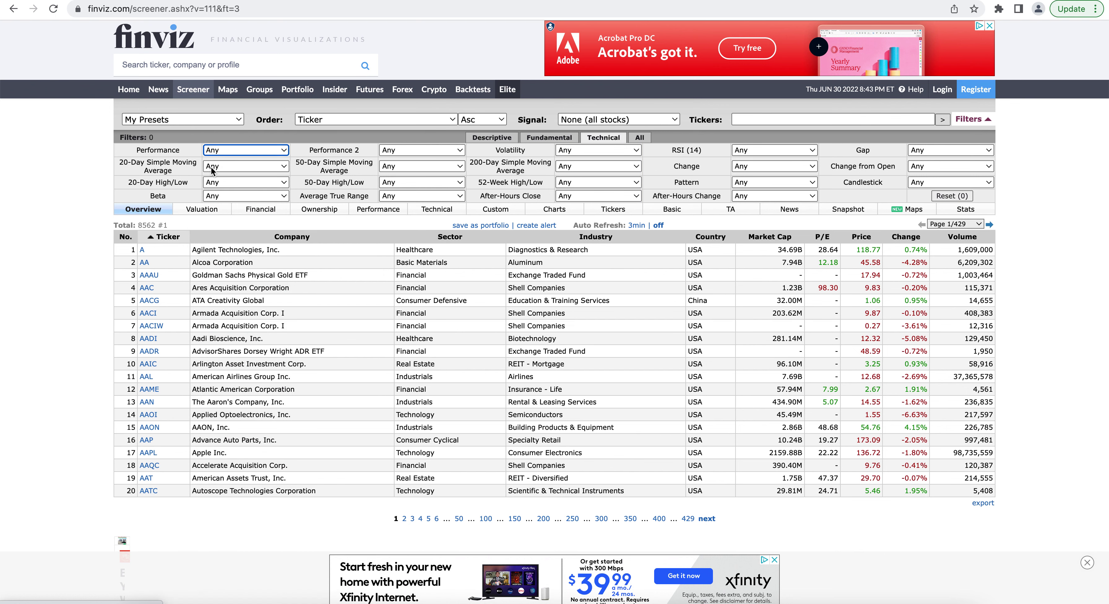
left_click(225, 168)
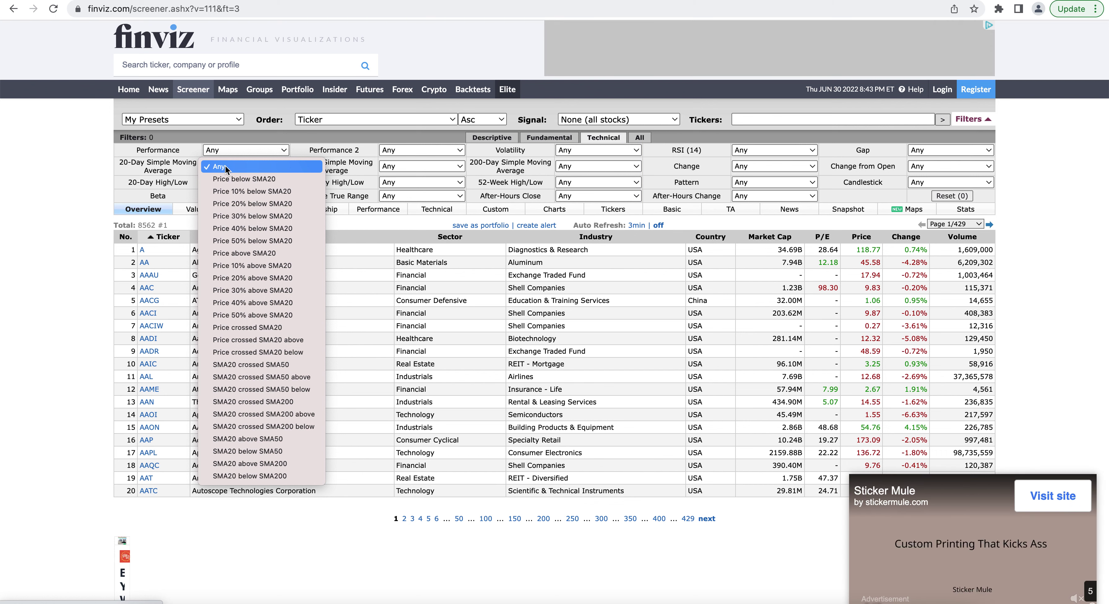
left_click(100, 182)
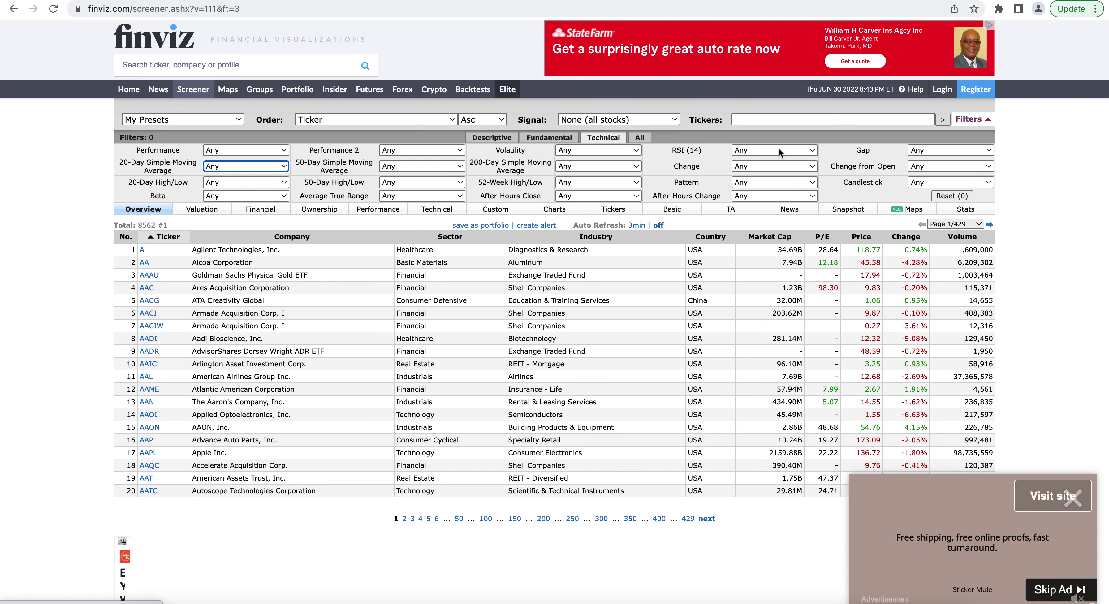
left_click(748, 151)
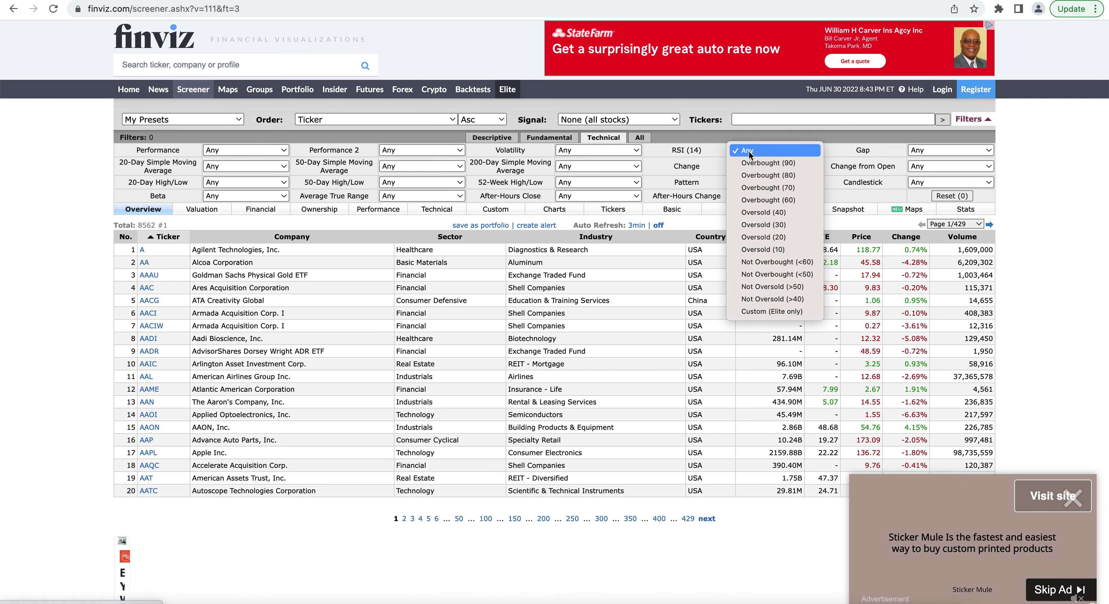
left_click(713, 163)
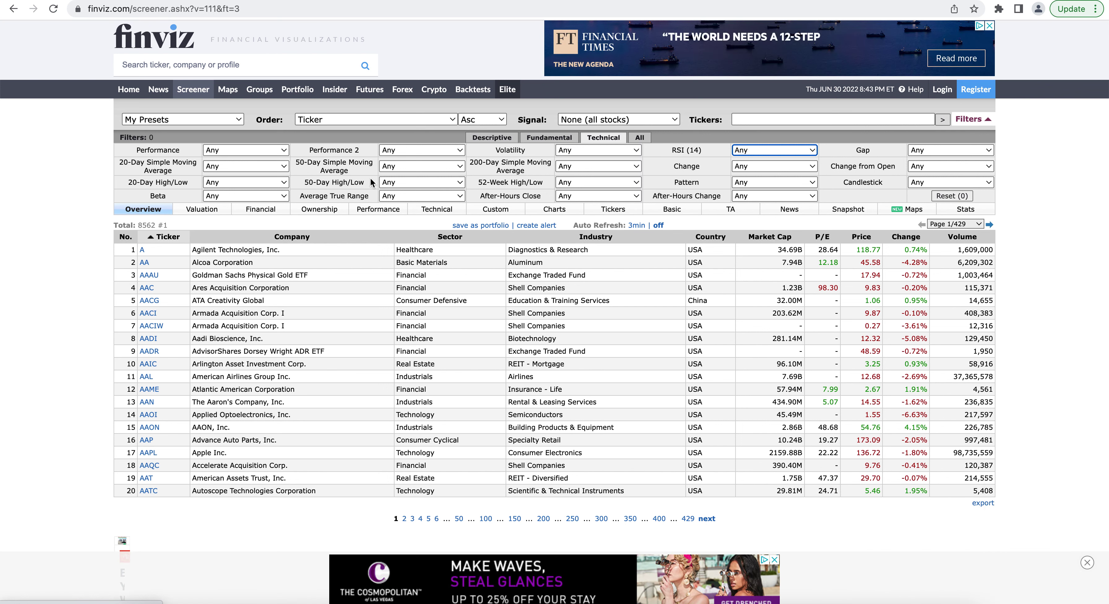
Return to the descriptive filters, note the 8562-stock total, and bring up the Market Cap choices
left_click(638, 139)
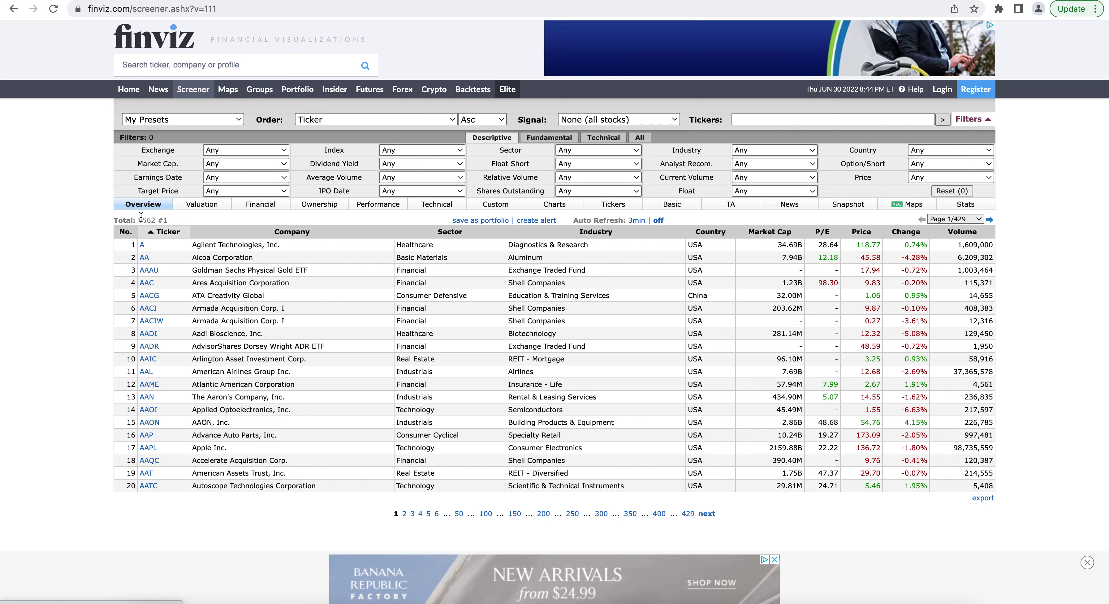
mouse_move(140, 216)
left_mouse_down()
mouse_move(161, 217)
mouse_move(149, 215)
left_mouse_up()
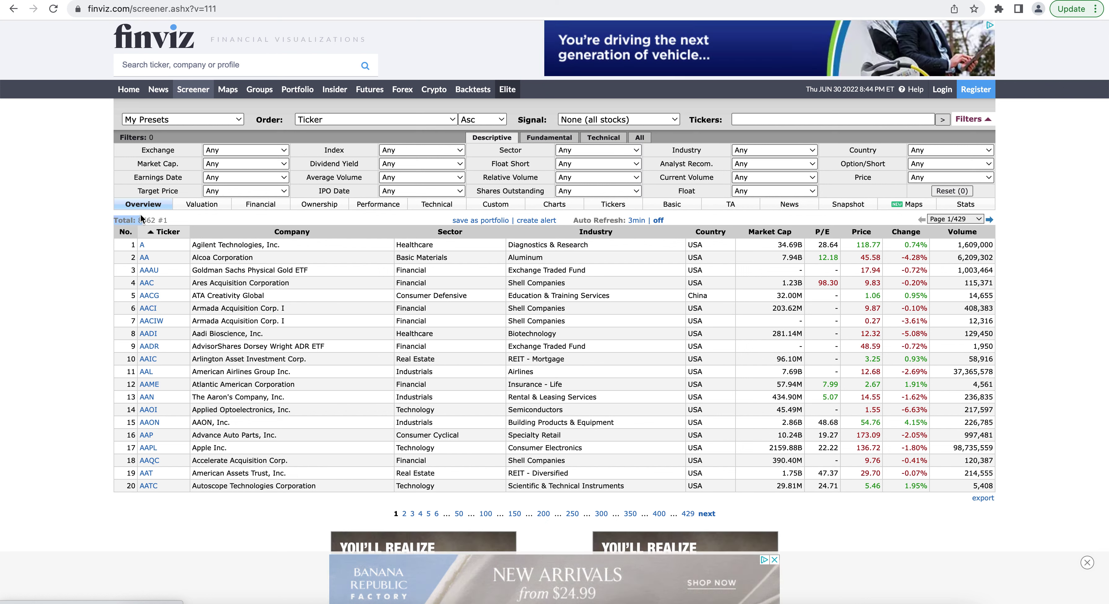
left_click(439, 215)
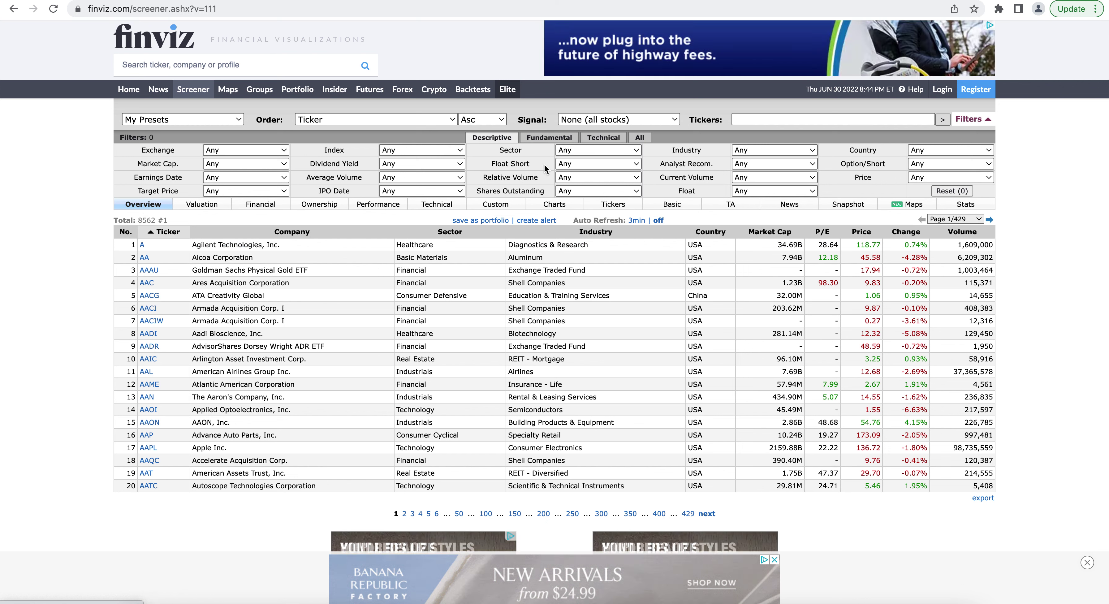
left_click(255, 167)
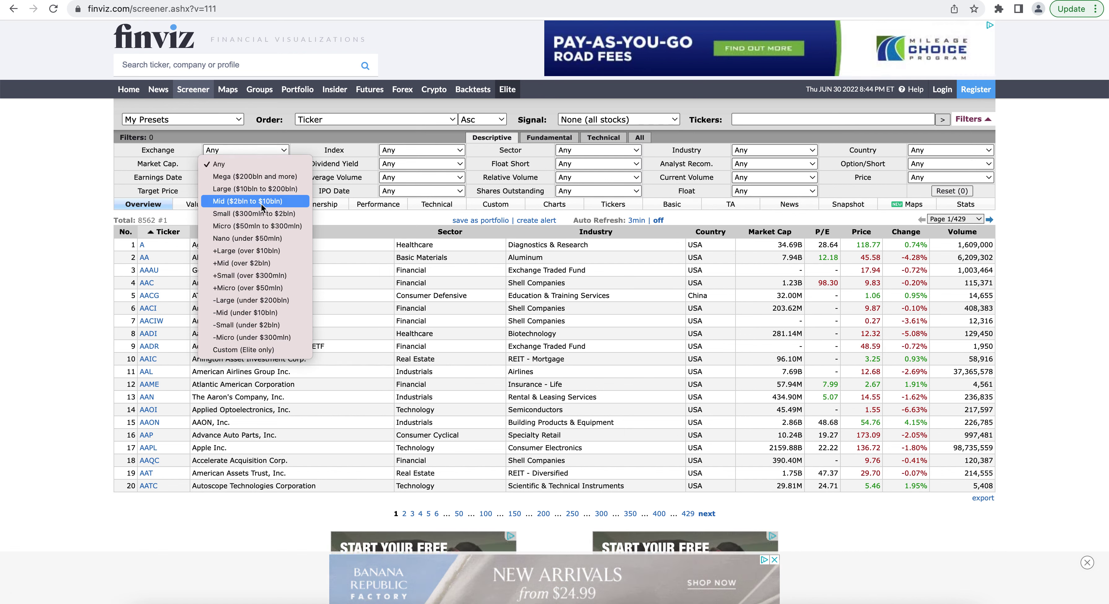
Limit the screener to Mid cap companies in the Technology sector
left_click(256, 201)
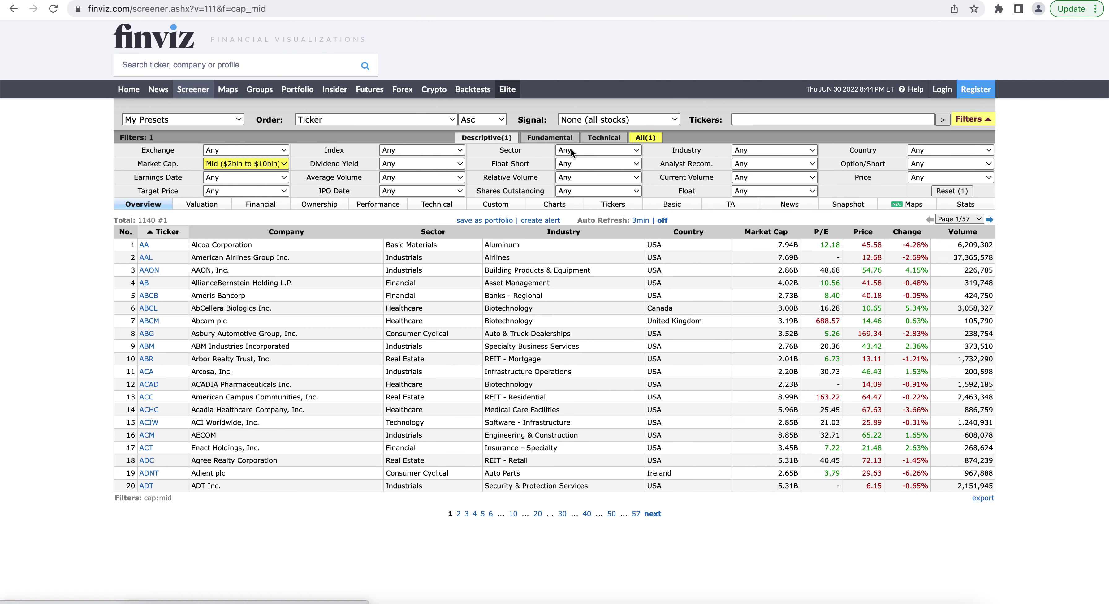
left_click(572, 152)
left_click(583, 274)
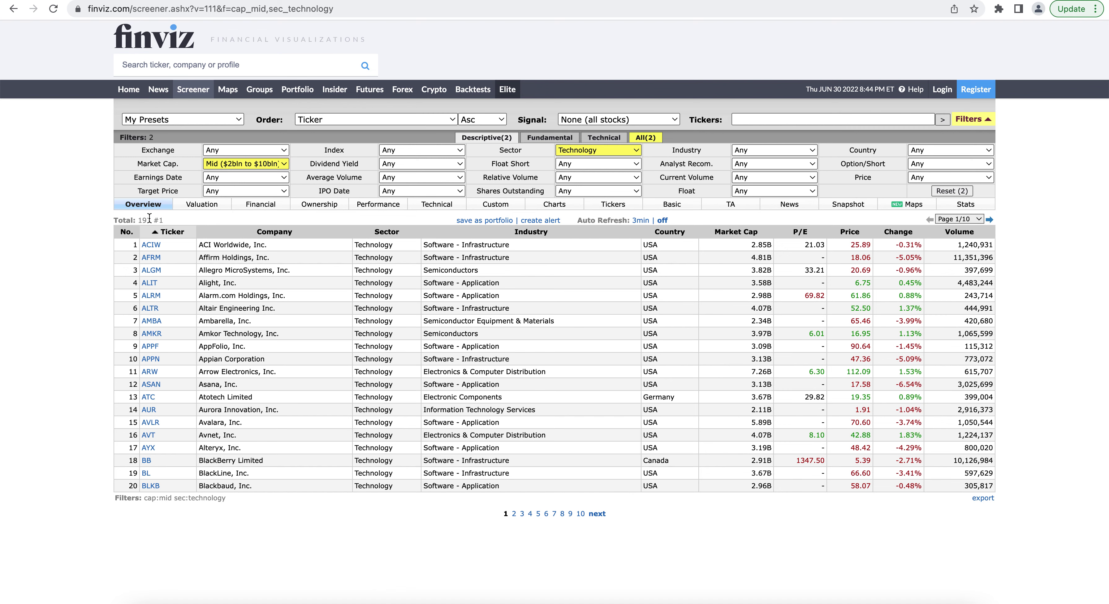
Filter for Profitable (>0) P/E, five-year sales growth over 25%, and gross margin over 40%
left_click(548, 139)
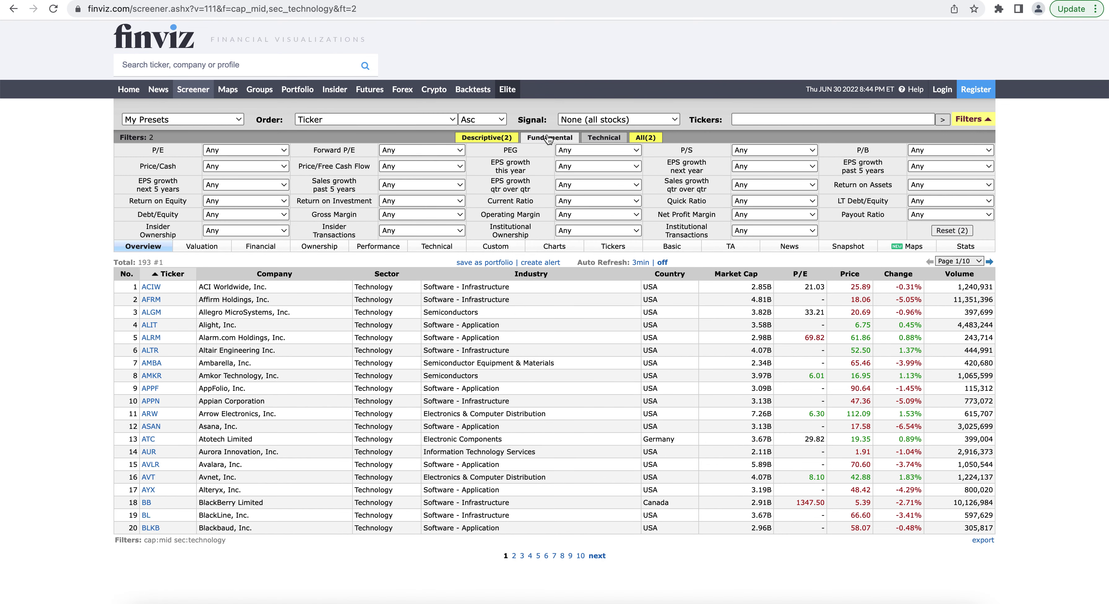
left_click(275, 153)
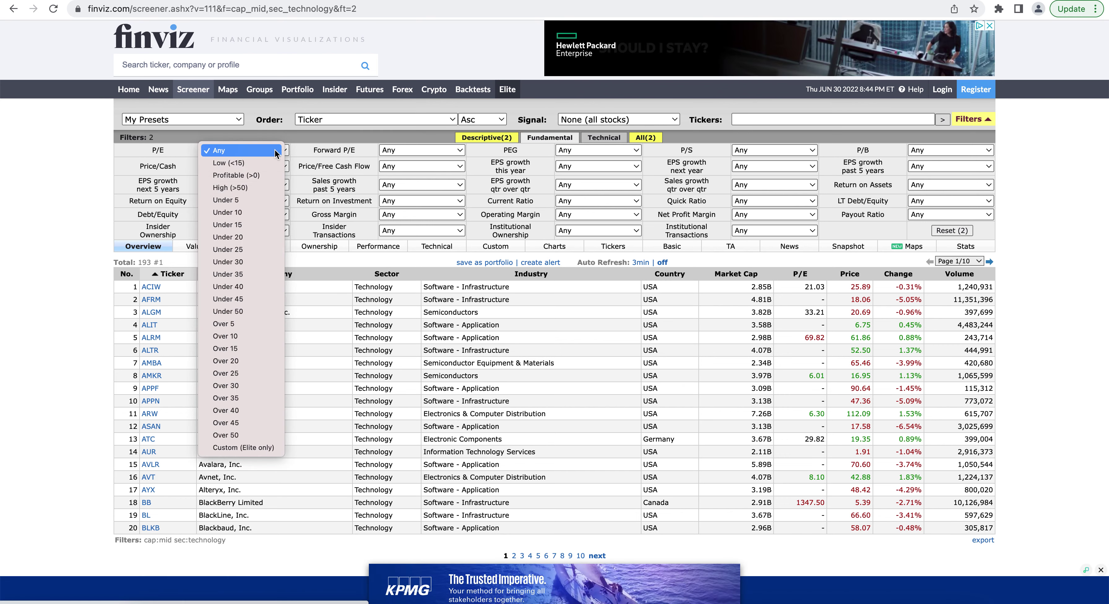
left_click(259, 177)
left_click(395, 186)
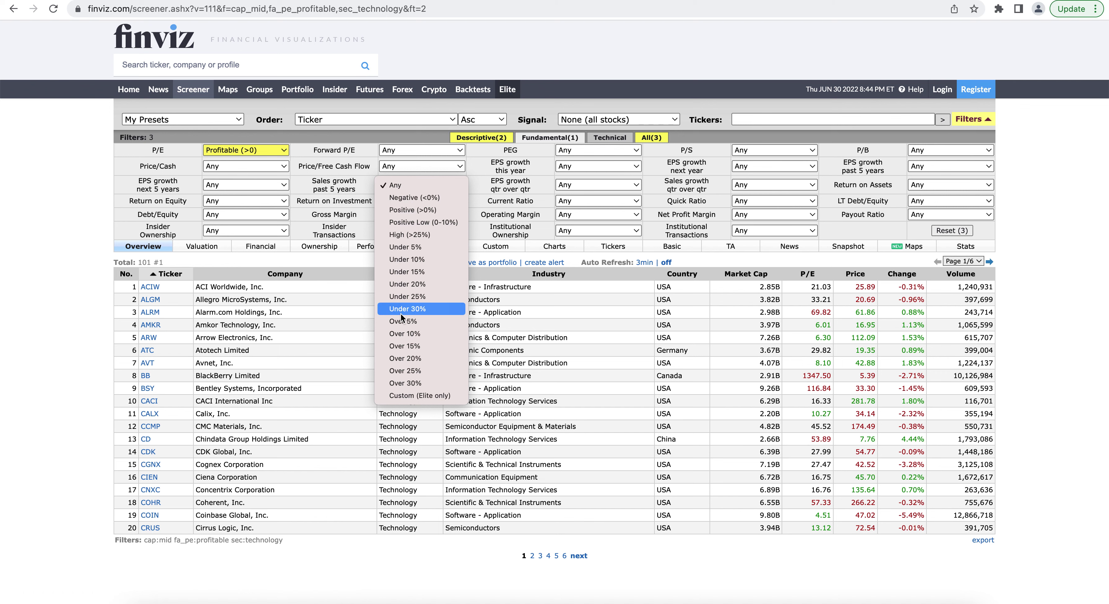
left_click(404, 371)
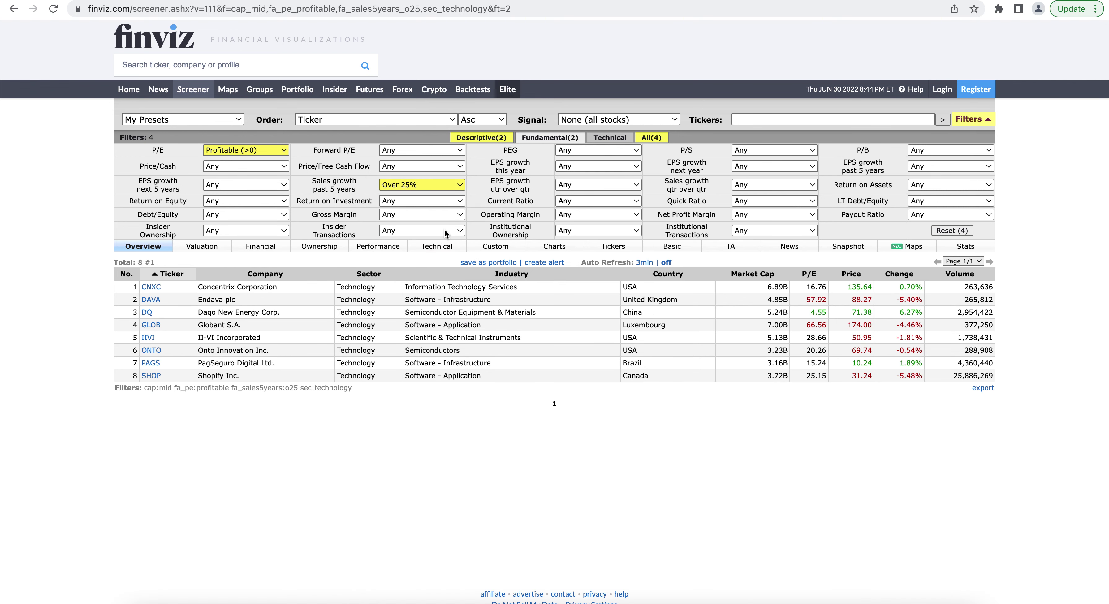
left_click(442, 213)
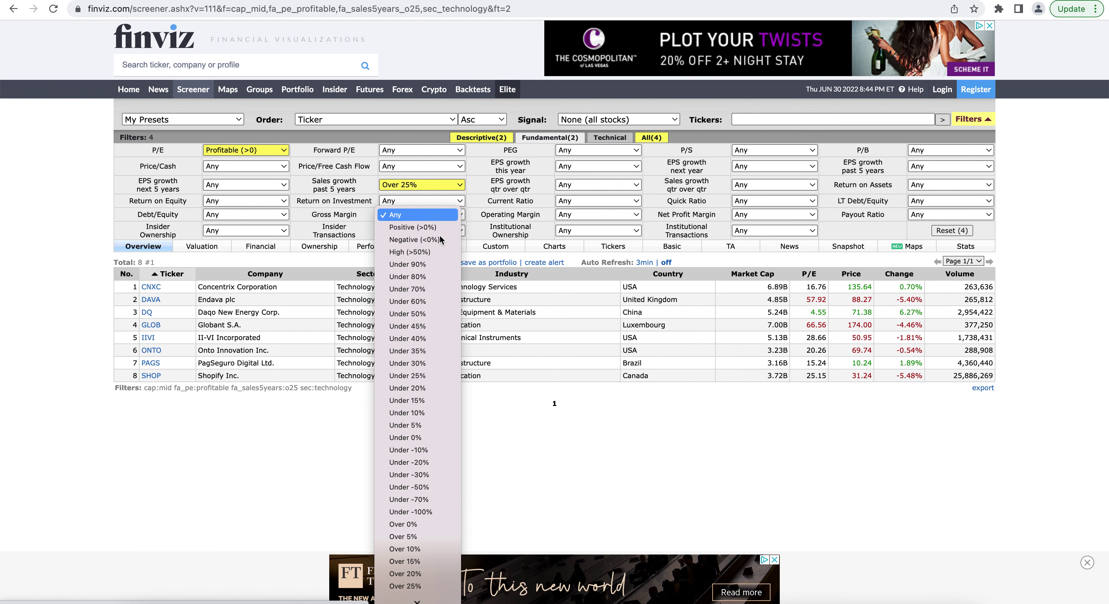
scroll(413, 585, "down", 5)
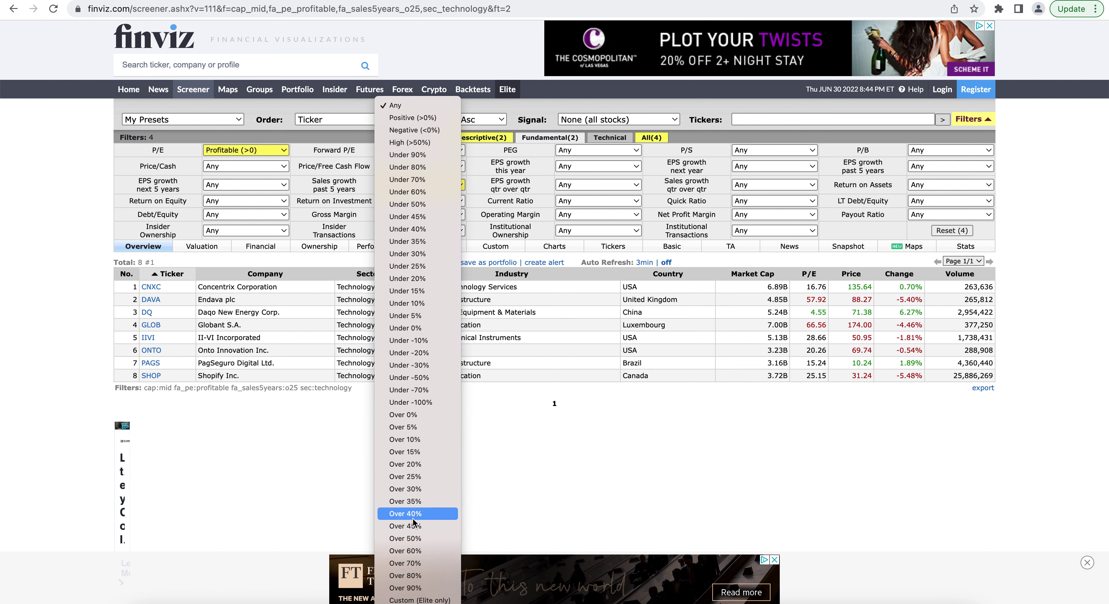
left_click(411, 516)
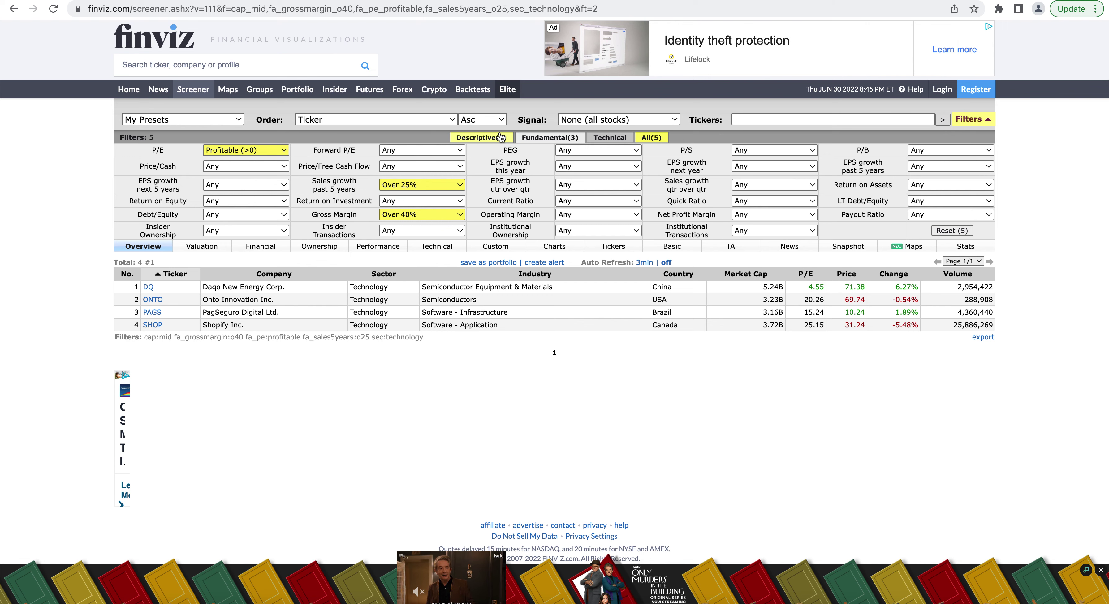
left_click(501, 137)
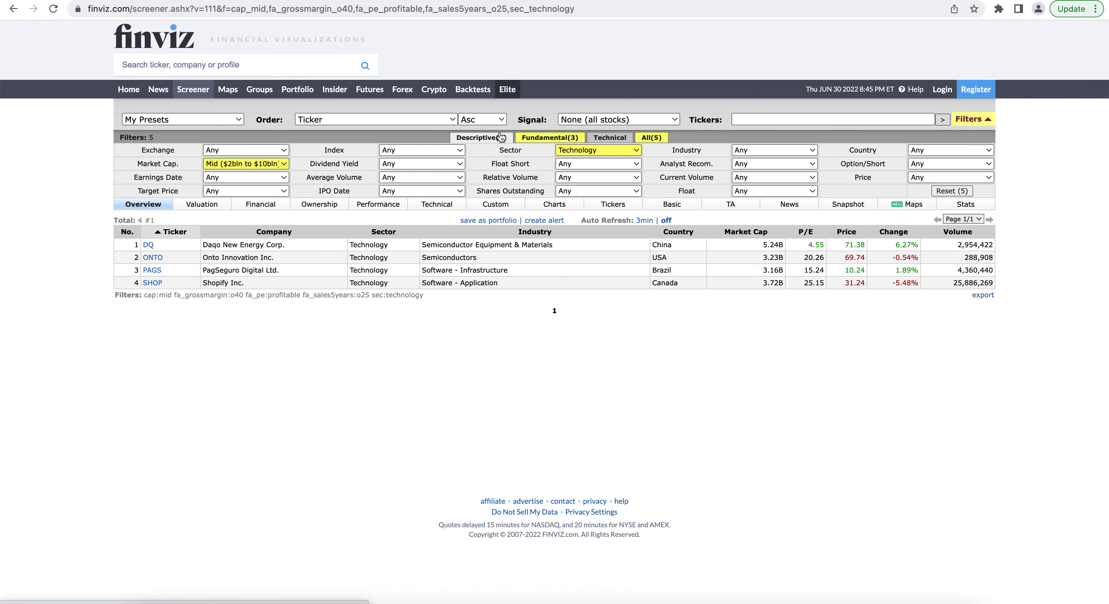
Reset Sector to Any, reselect Technology, and view the 4 results' Valuation columns
left_click(573, 150)
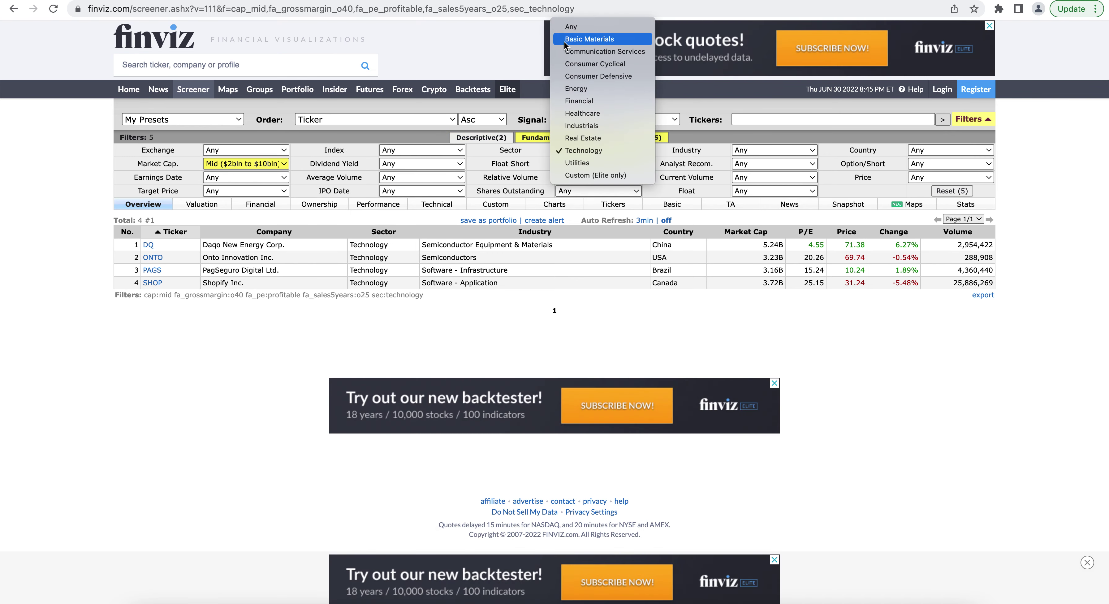
left_click(572, 28)
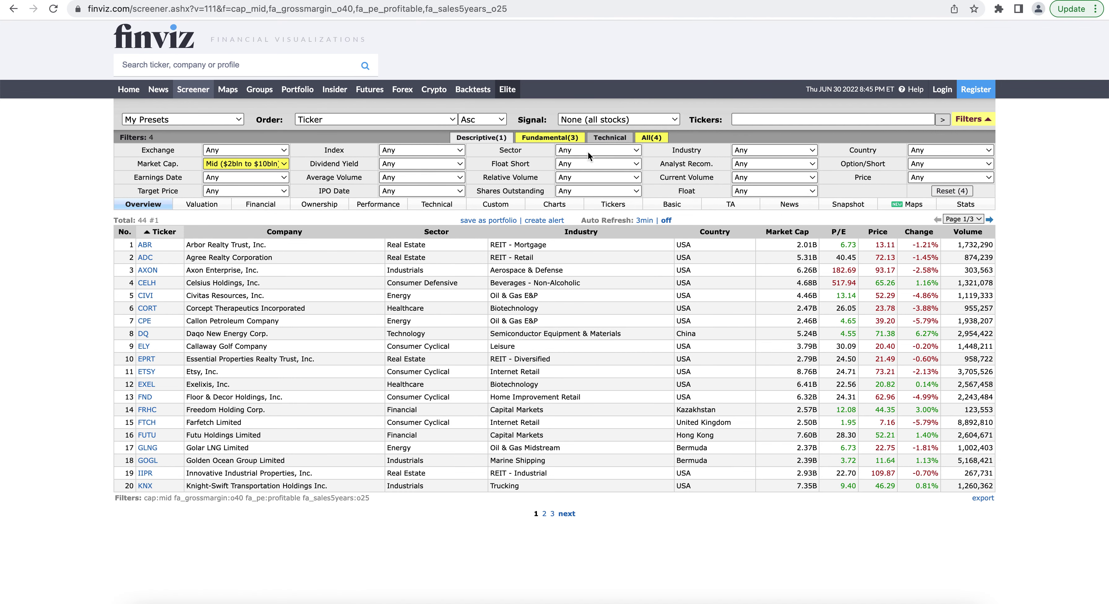
mouse_move(500, 153)
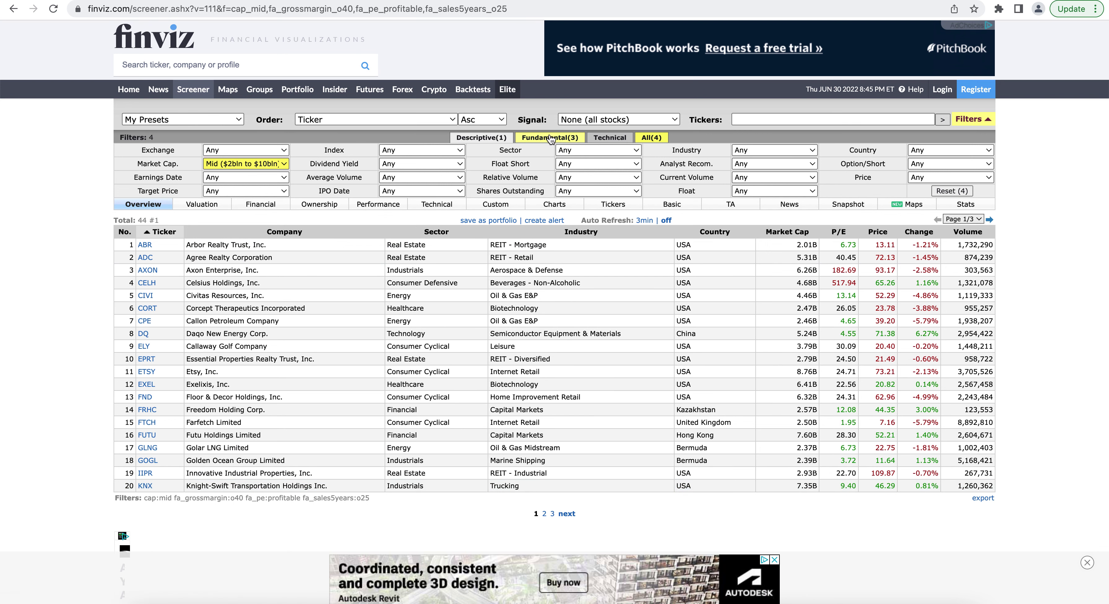
left_click(575, 152)
left_click(576, 276)
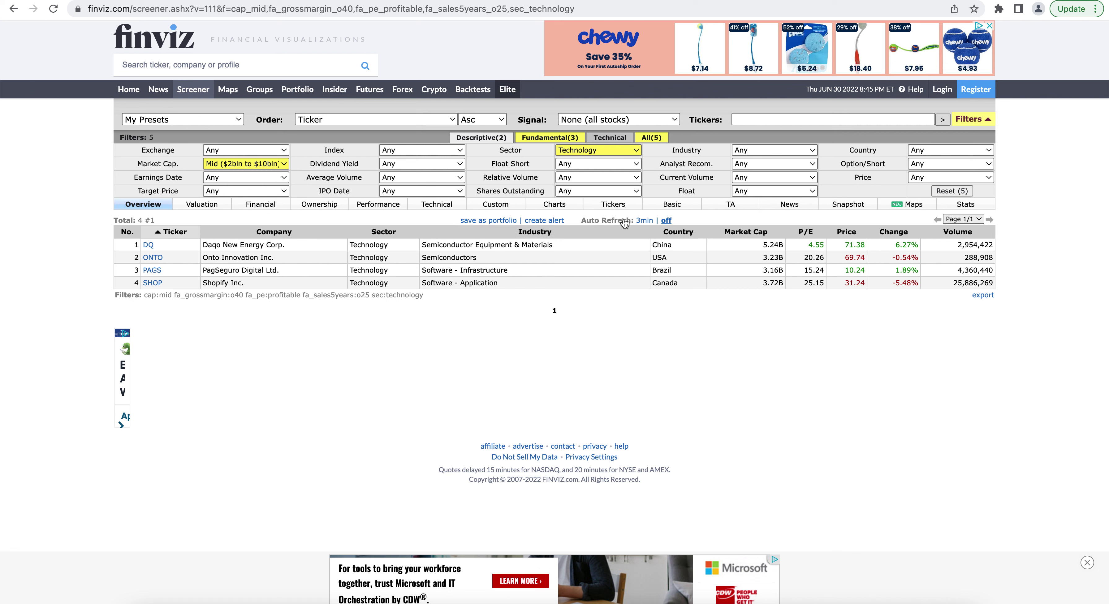
left_click(209, 205)
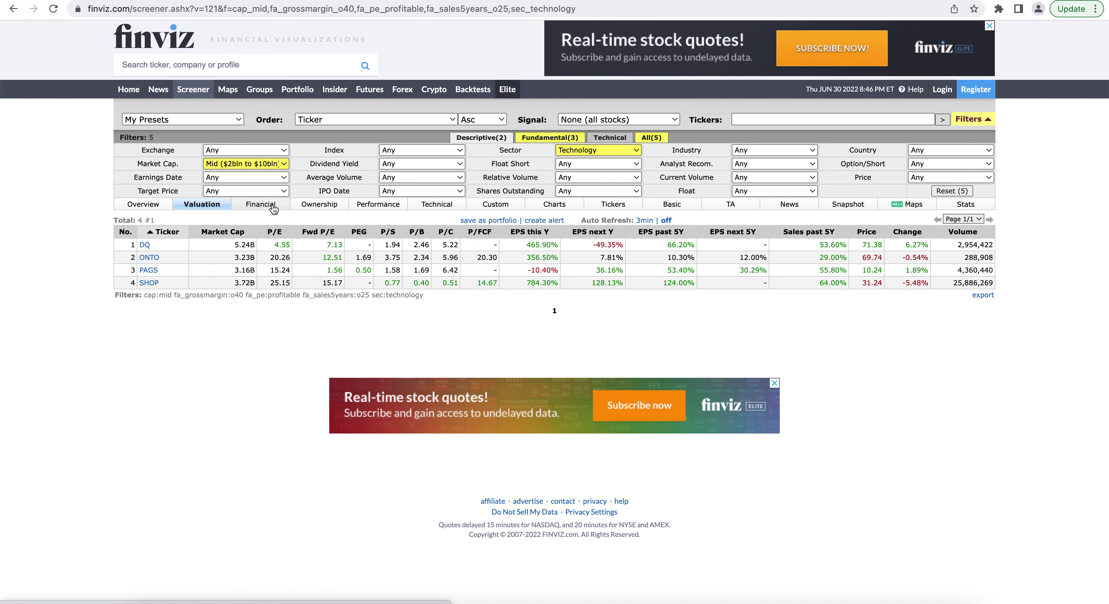
Step through the 4 results' Financial and Ownership figures, ending on the Performance columns
left_click(260, 204)
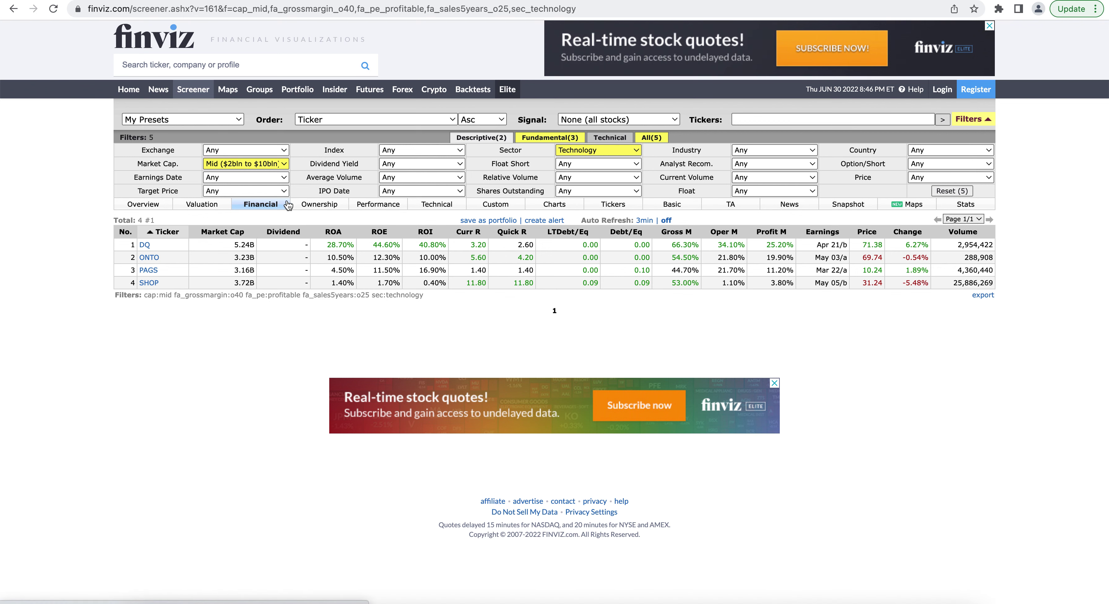
left_click(318, 204)
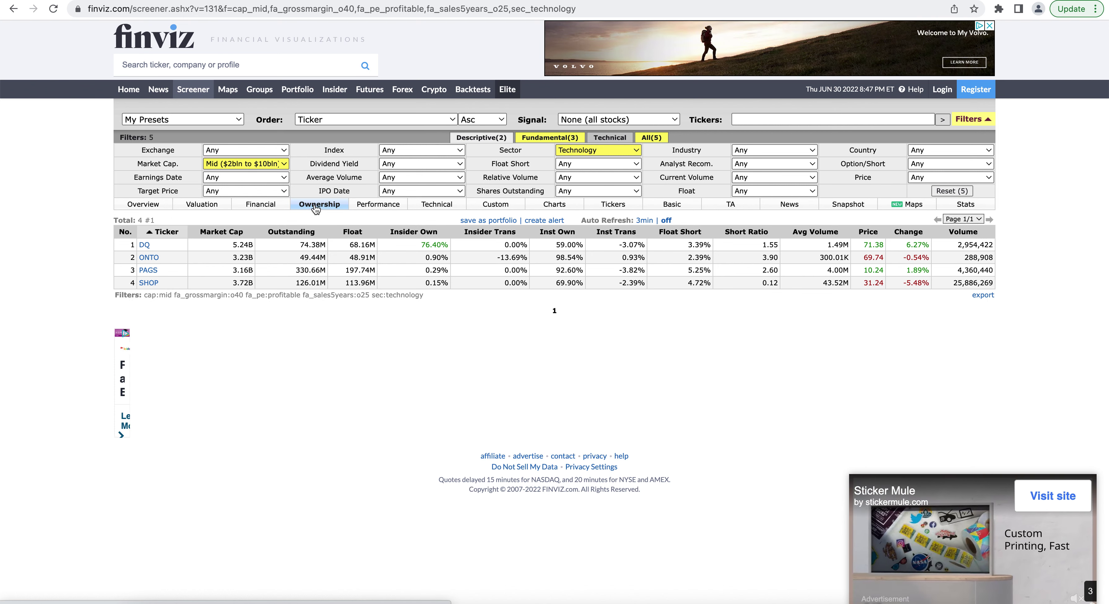
left_click(363, 204)
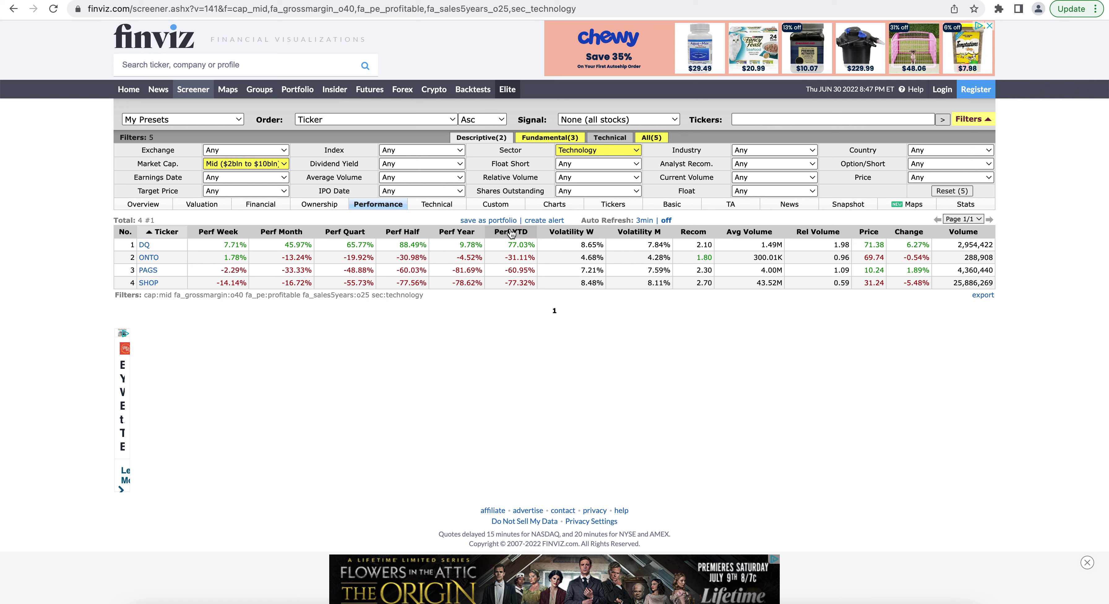
Show the Technical columns for the 4 screened stocks
left_click(443, 210)
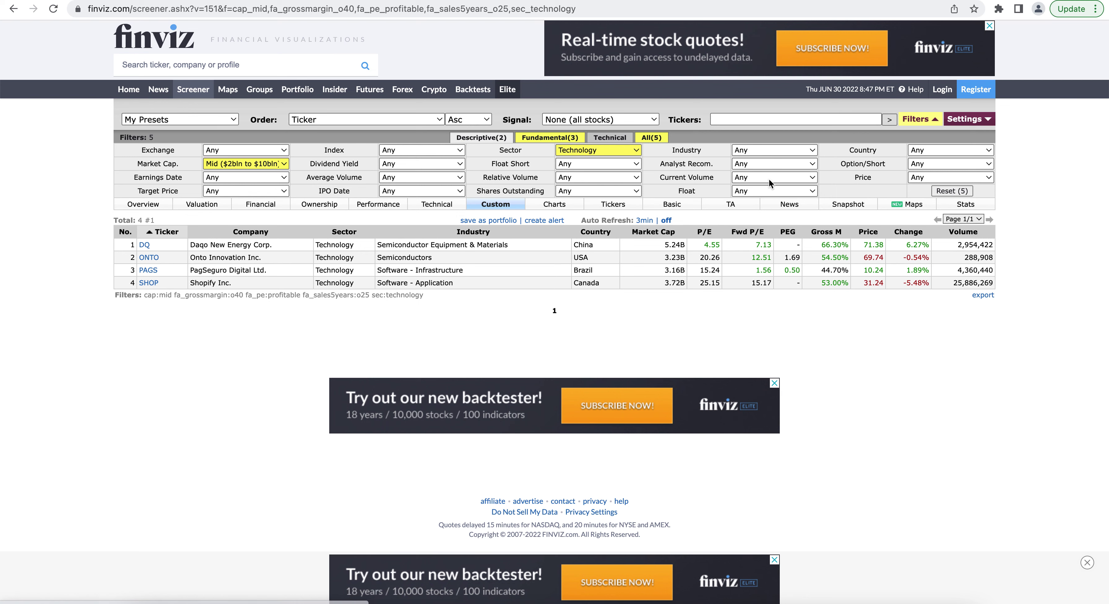
In the custom table settings, add 52-Week High and 52-Week Low columns and remove Country
left_click(967, 119)
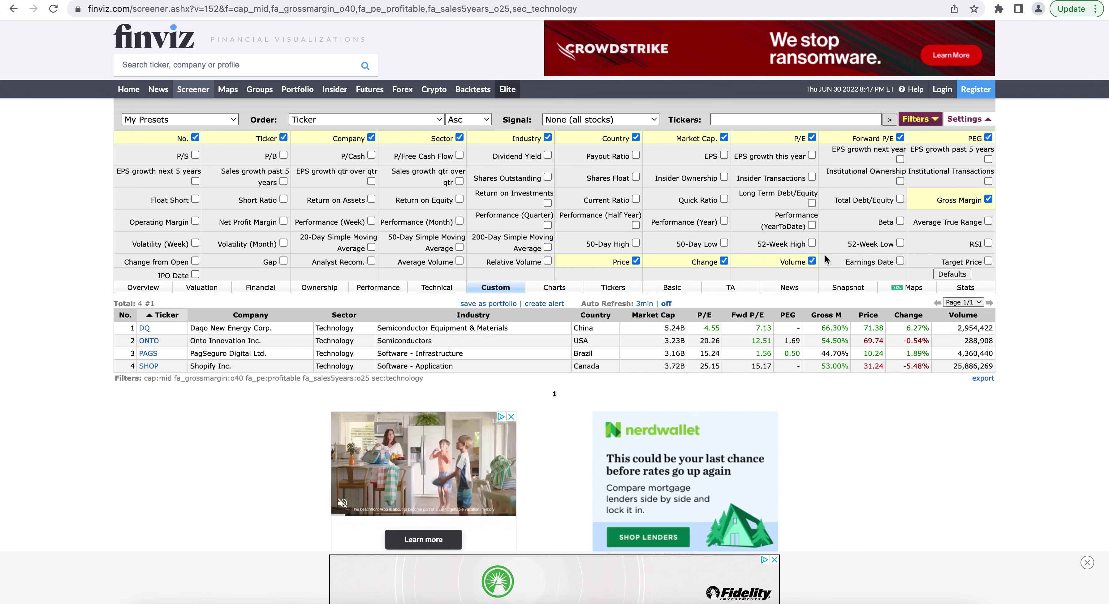
left_click(811, 243)
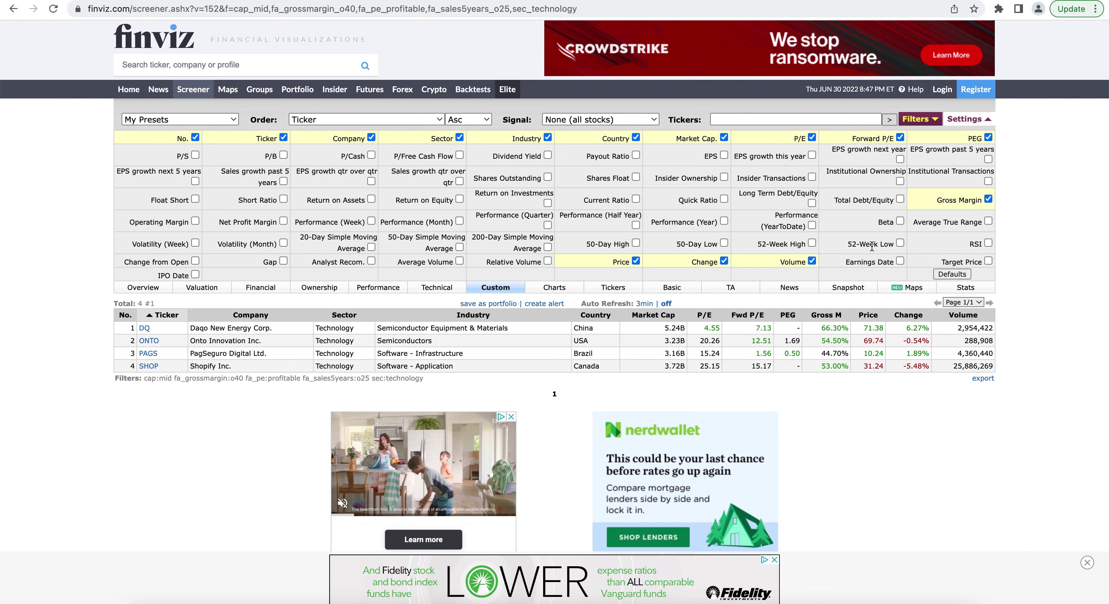
left_click(899, 243)
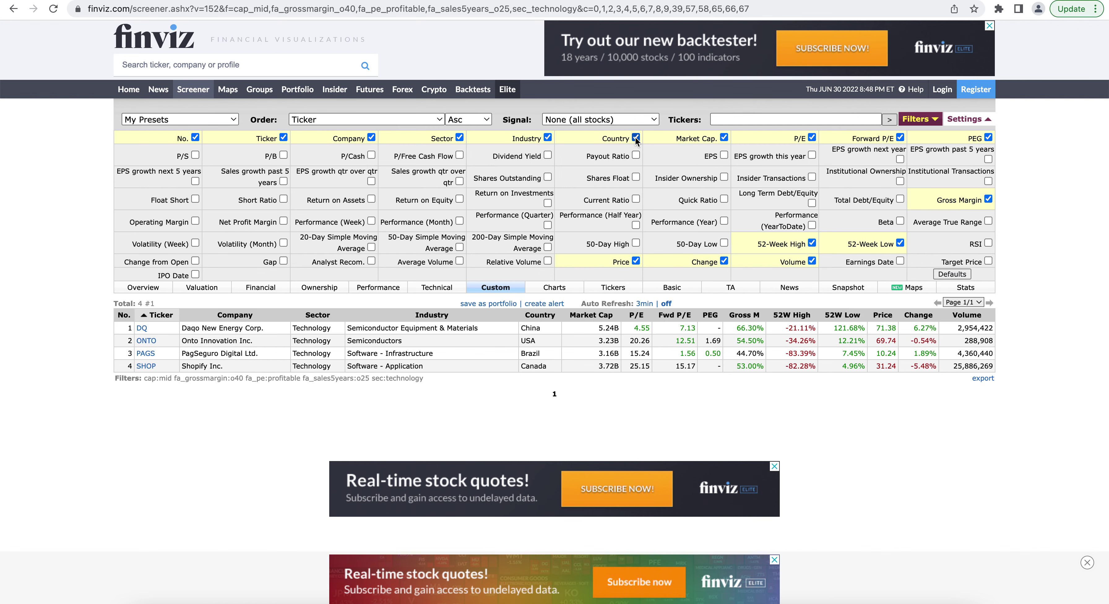
left_click(635, 137)
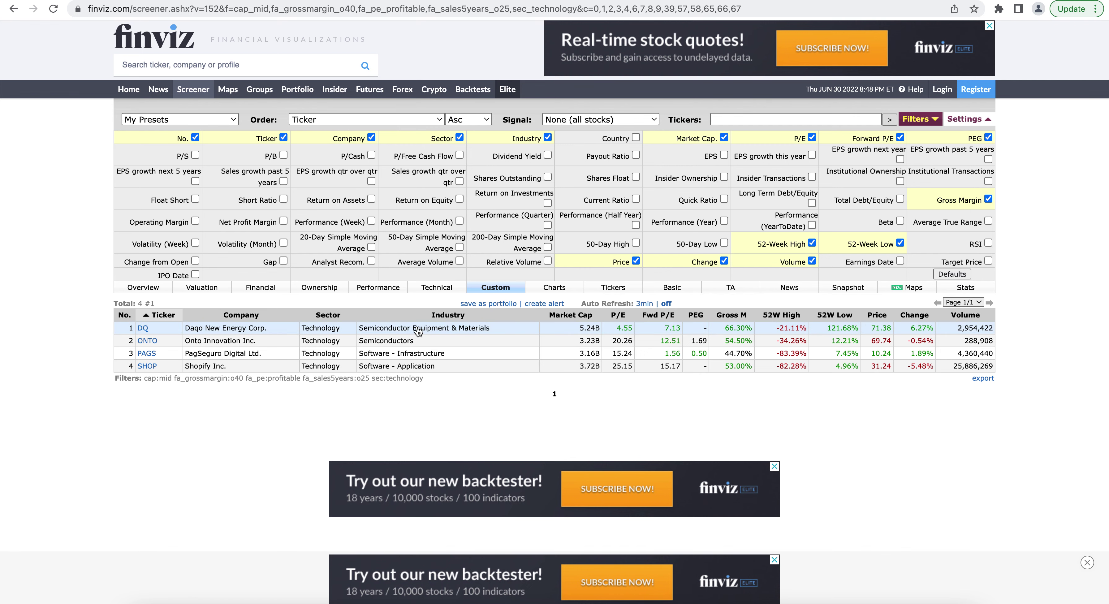
left_click(963, 120)
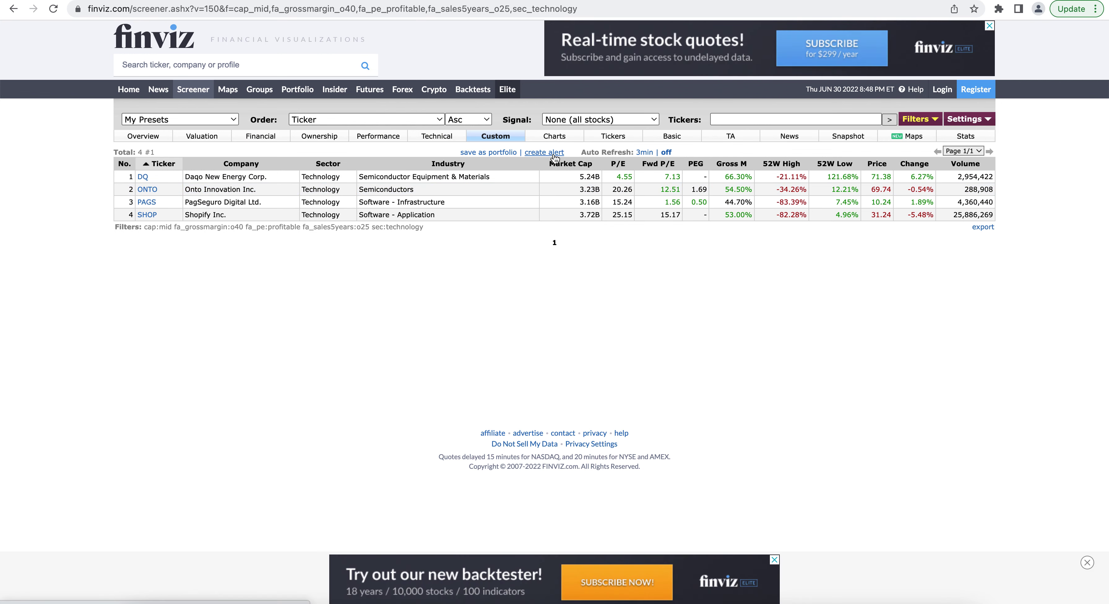
View the 4 results as charts and previewed tickers, then in Basic view with fundamentals
left_click(552, 138)
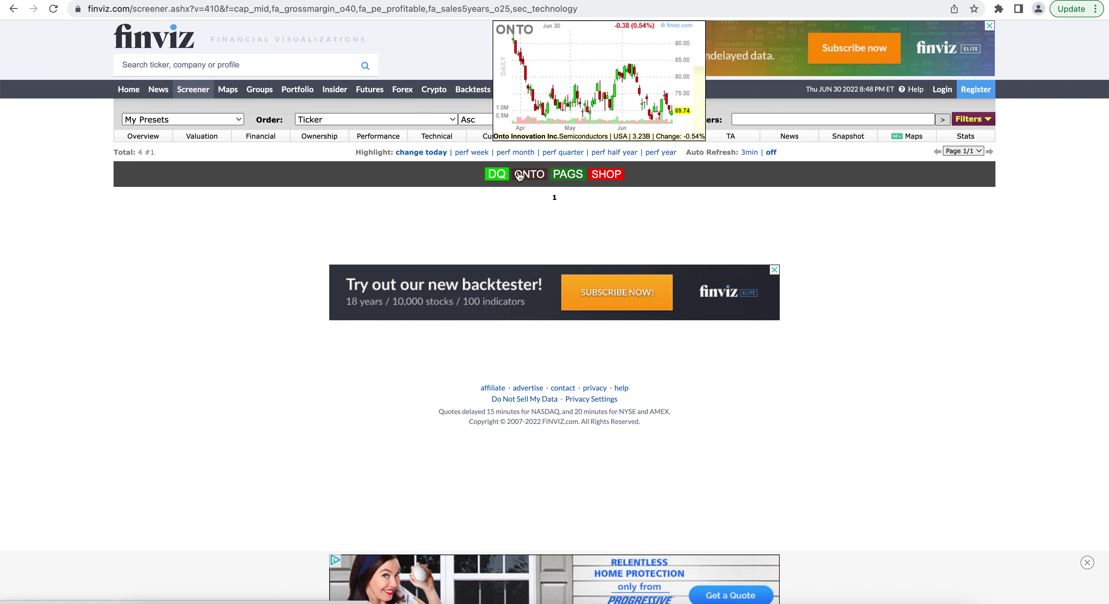
mouse_move(571, 178)
mouse_move(613, 179)
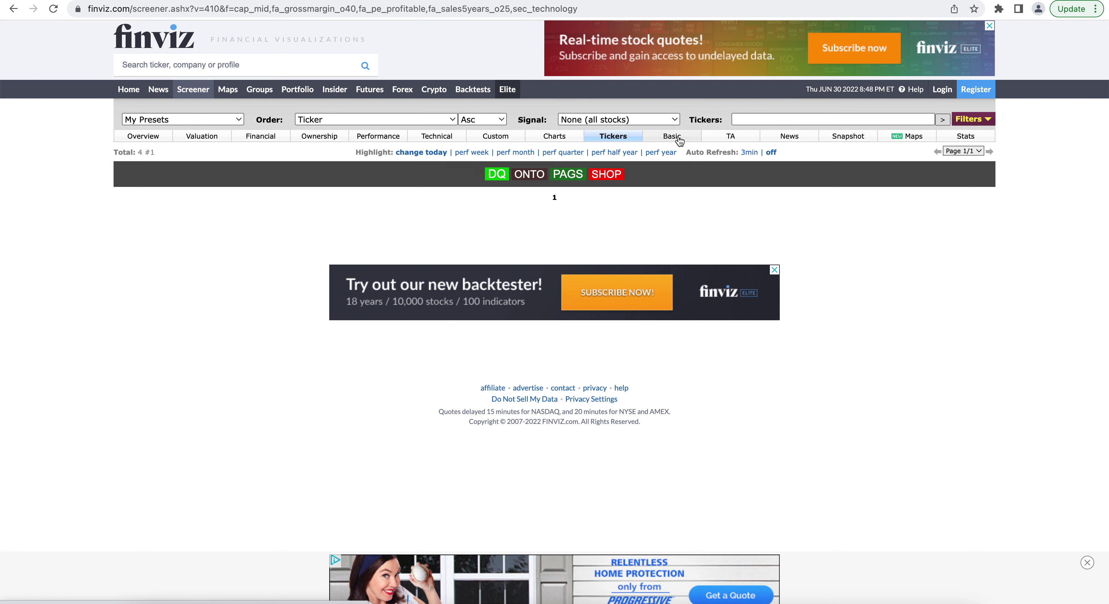
left_click(679, 141)
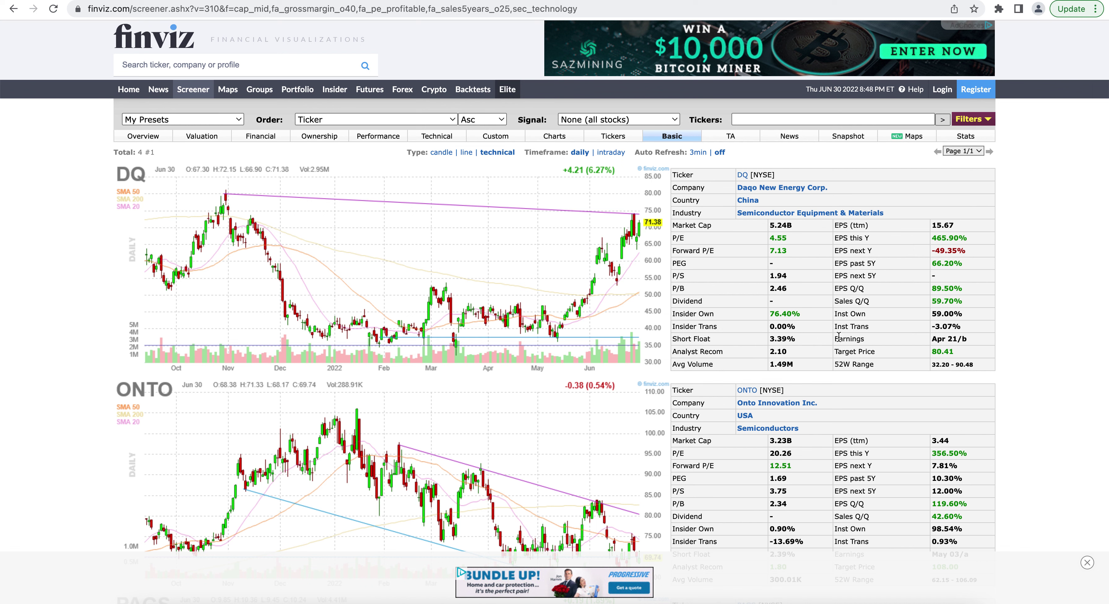
Show the results in TA view with technical statistics, then in News view
left_click(728, 140)
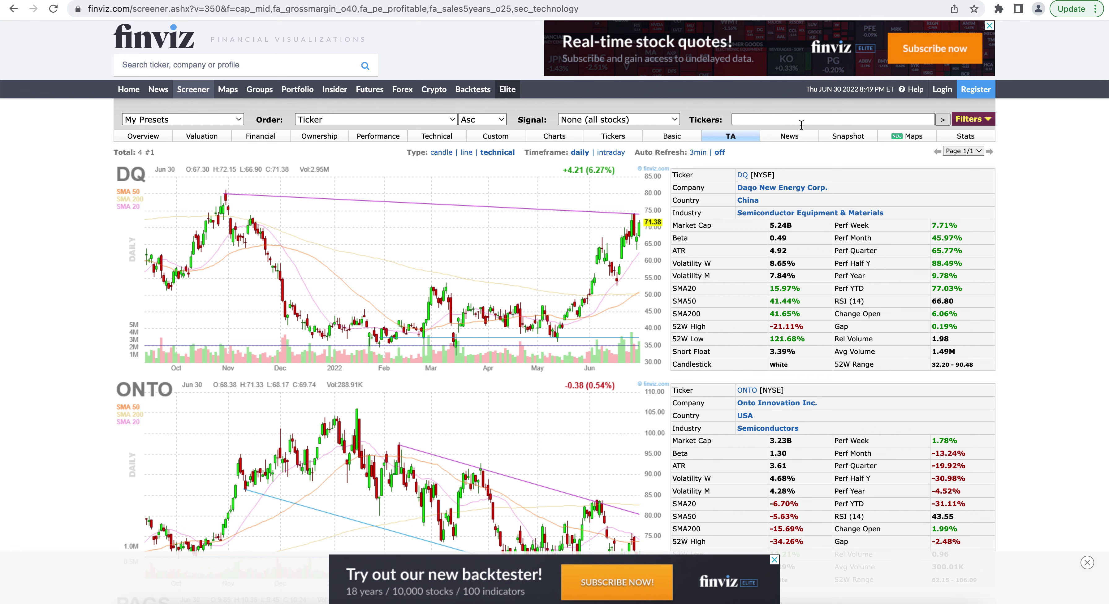
left_click(790, 137)
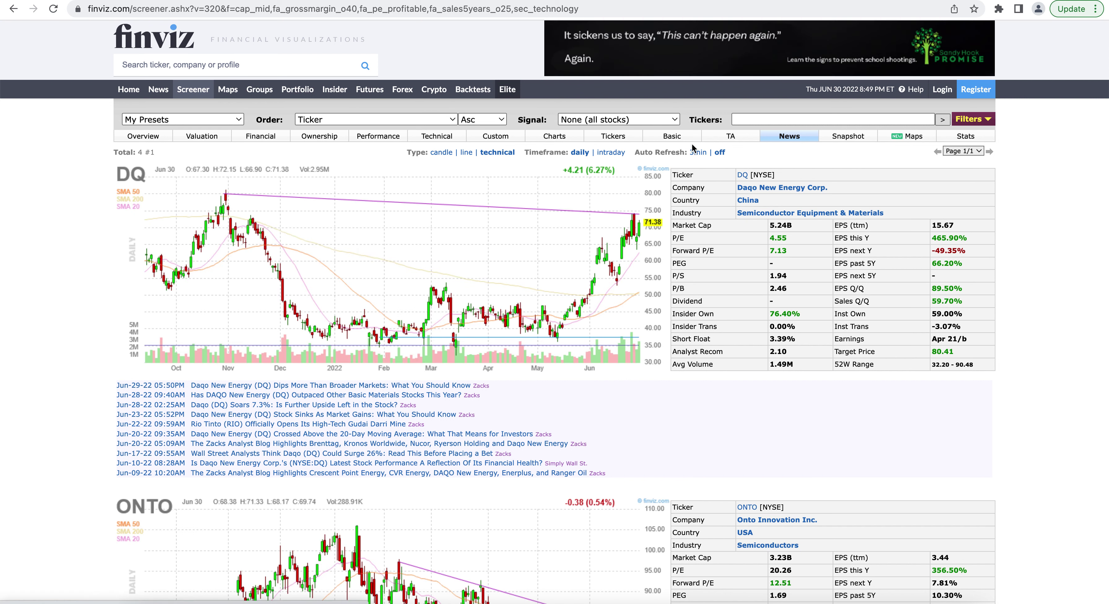
Scroll through the News view headlines for all four screened stocks
scroll(768, 181, "down", 1)
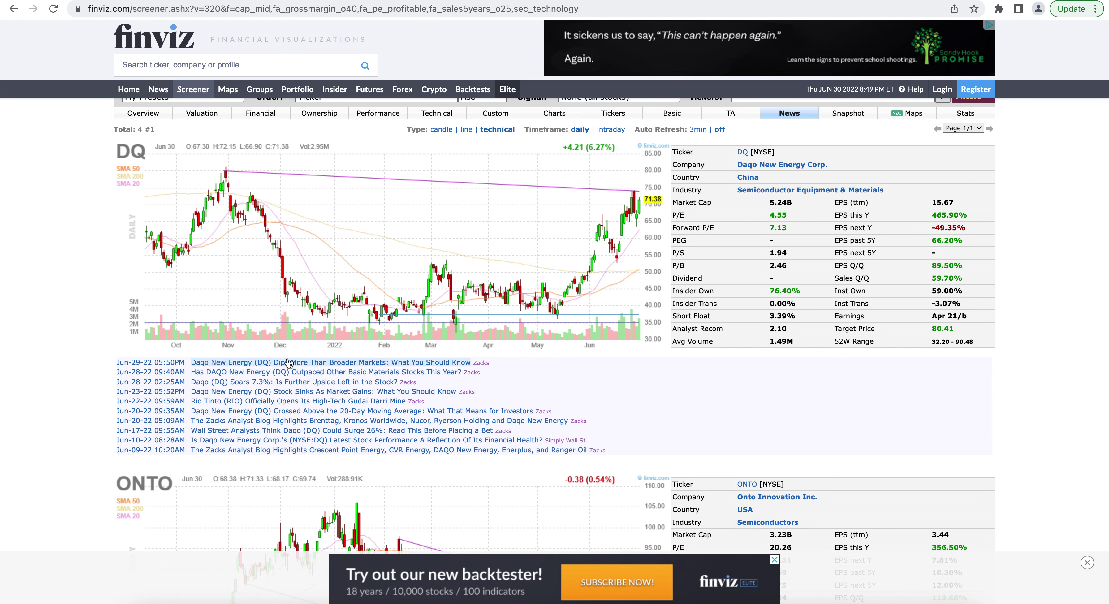
scroll(265, 428, "down", 1)
scroll(265, 428, "down", 12)
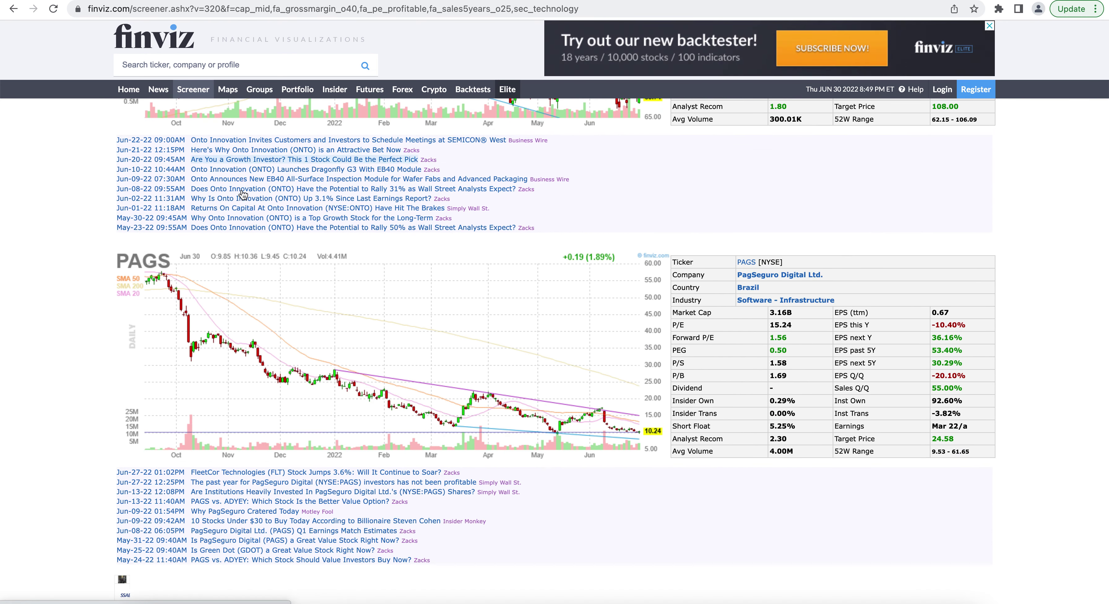
scroll(247, 285, "down", 5)
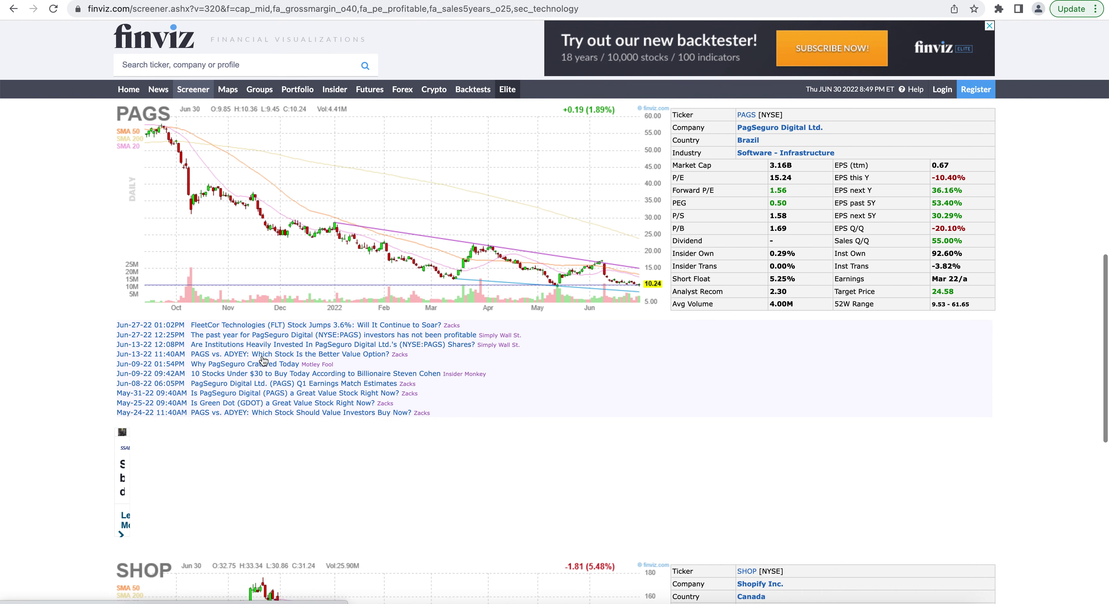
scroll(263, 360, "down", 10)
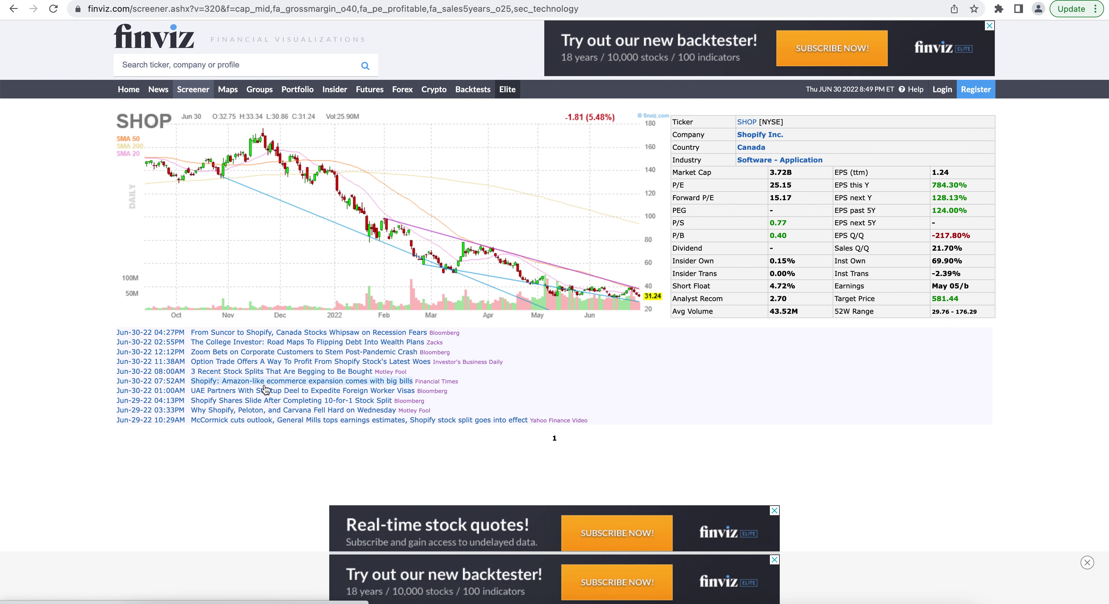
scroll(267, 389, "up", 7)
scroll(268, 380, "up", 4)
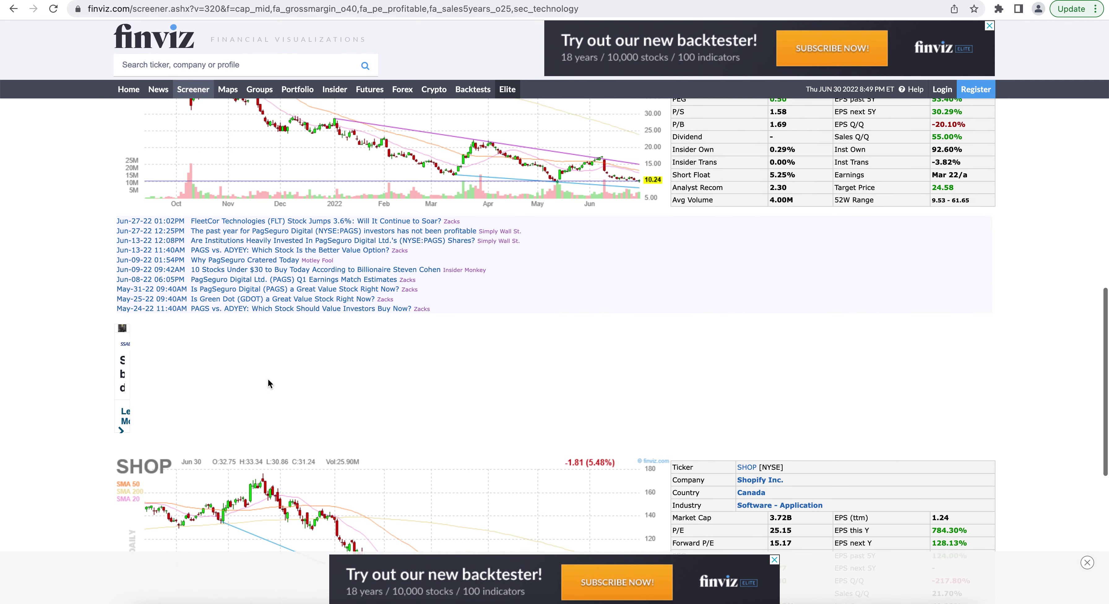
scroll(268, 378, "up", 17)
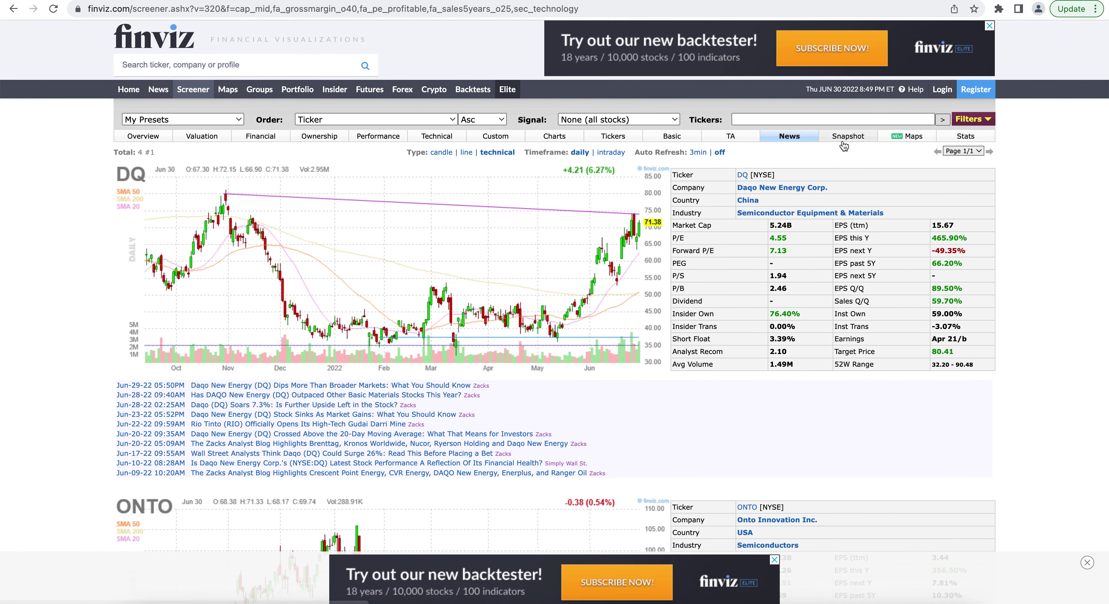
Browse the four stocks' Snapshot view, then display them as a Technology sector heat map
left_click(847, 141)
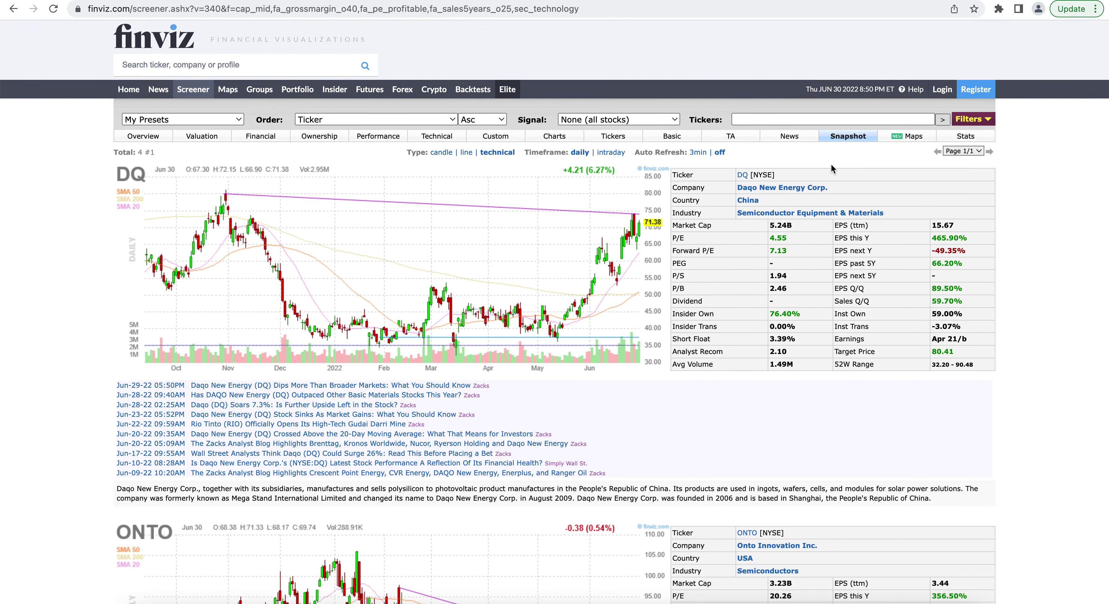
scroll(638, 316, "down", 3)
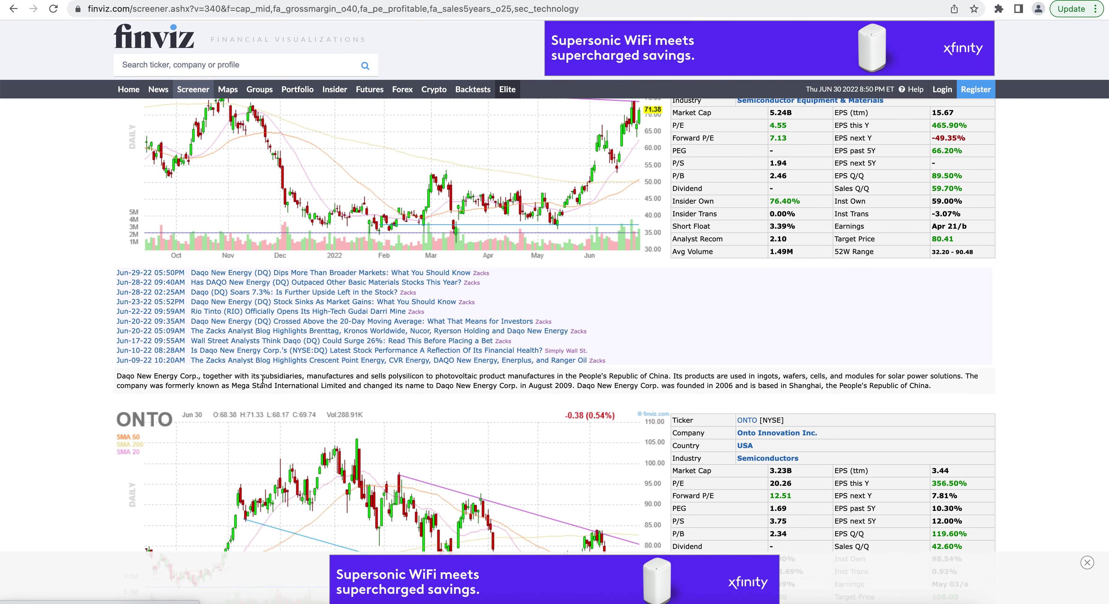
scroll(488, 387, "down", 10)
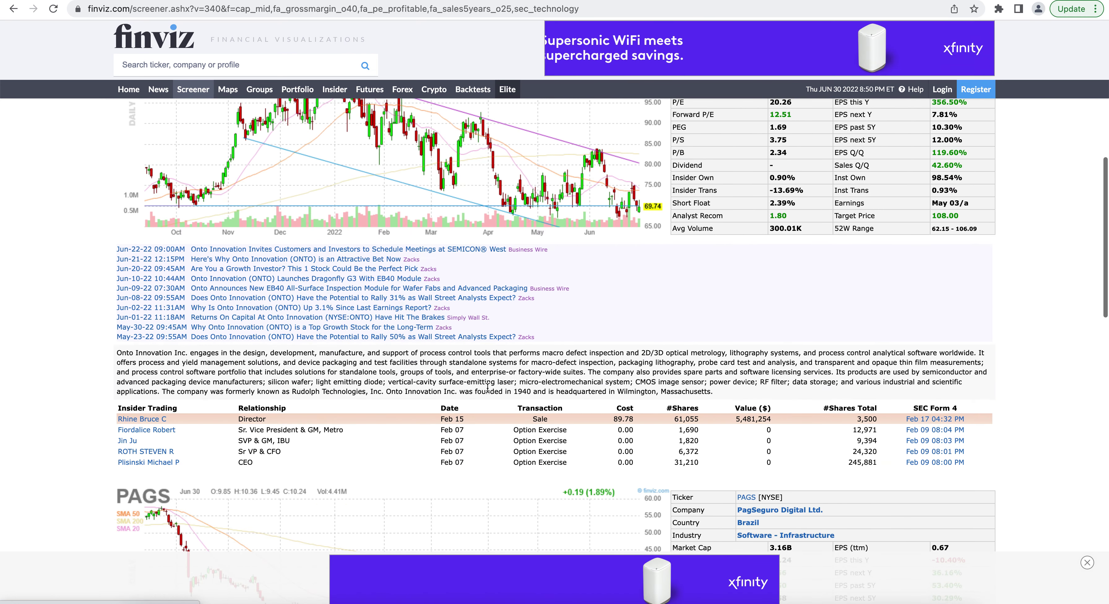
scroll(346, 404, "up", 15)
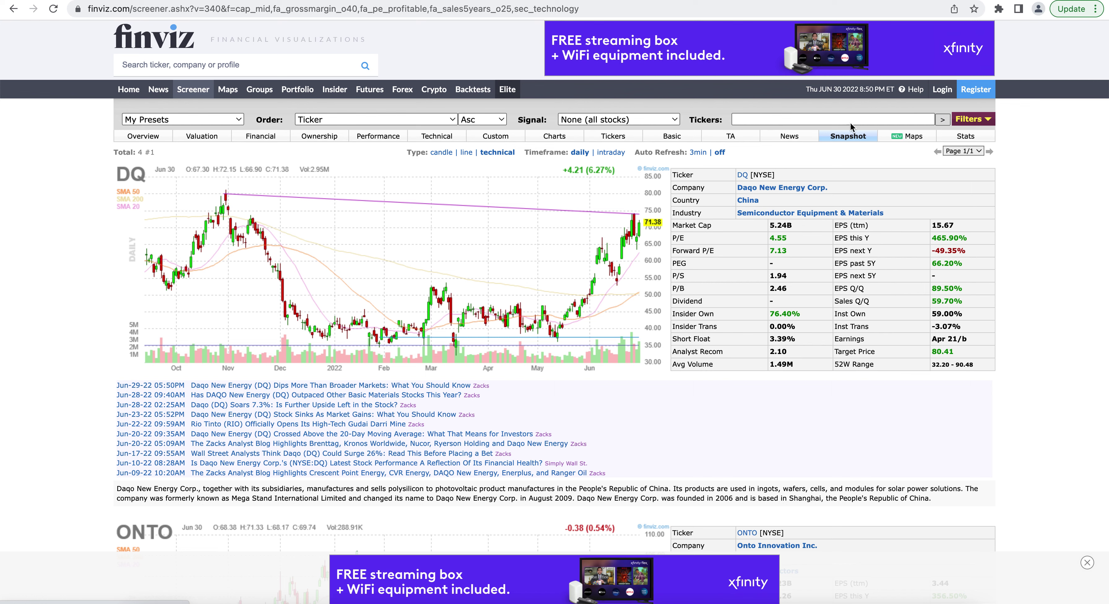
left_click(891, 139)
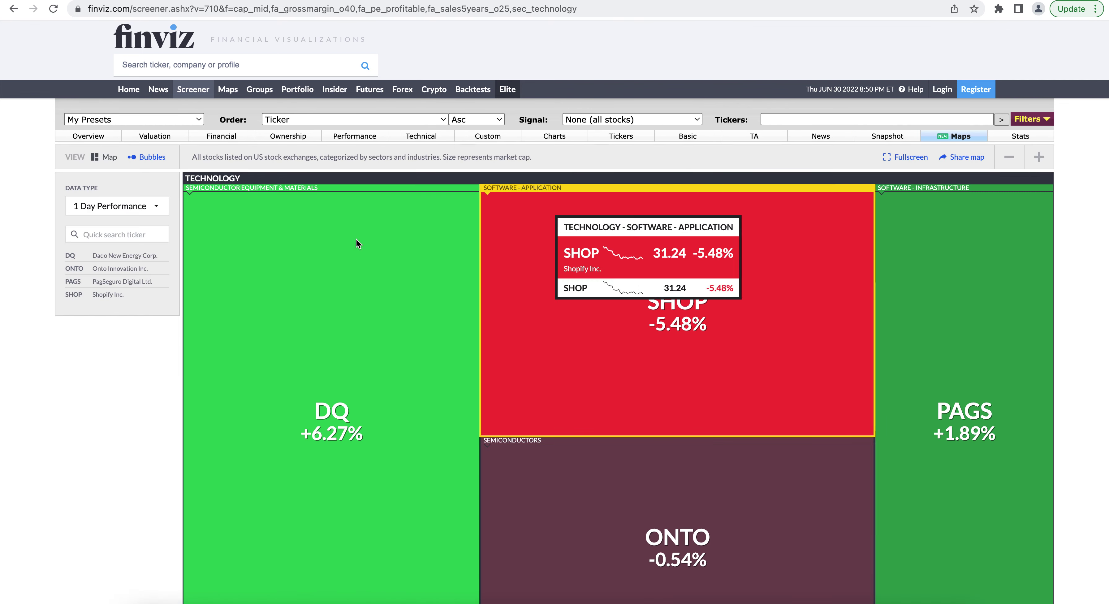
Switch the heat map colouring to 1 Year Performance, then to P/E
scroll(107, 380, "down", 3)
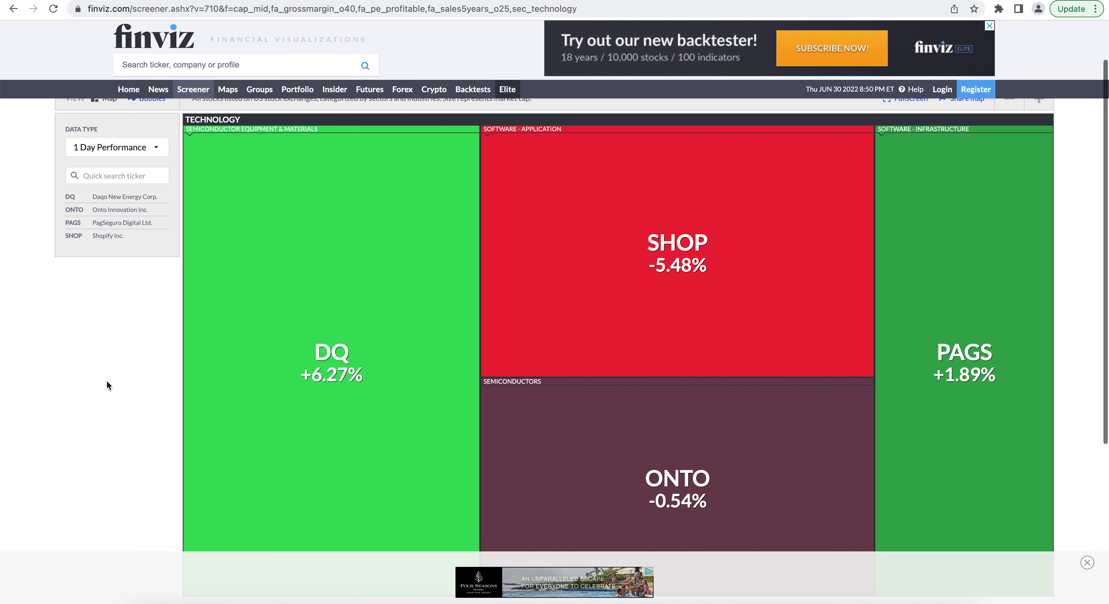
left_click(114, 151)
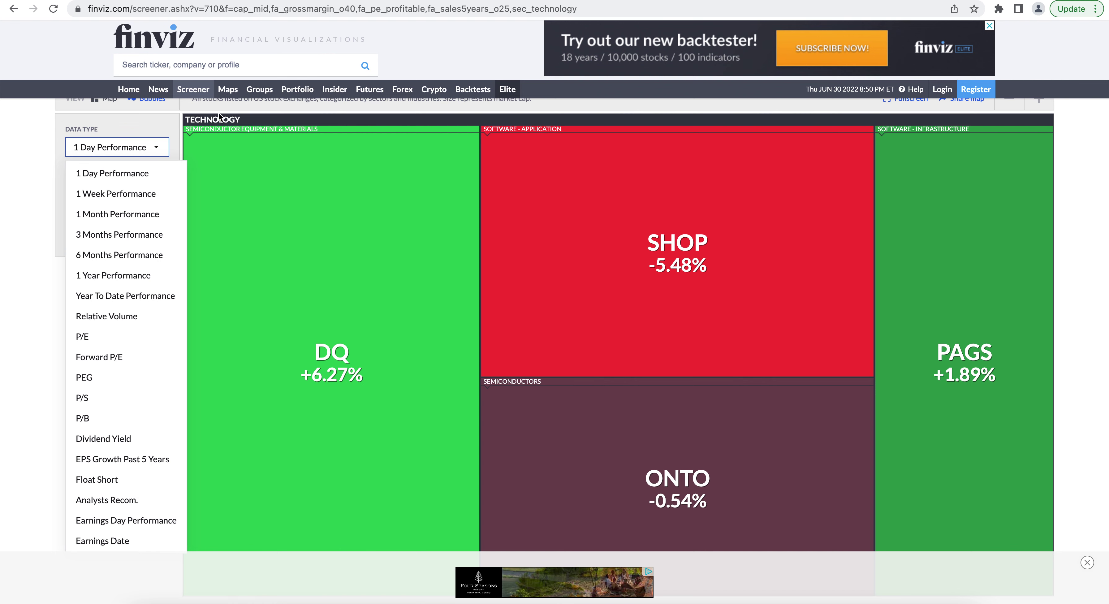
left_click(652, 217)
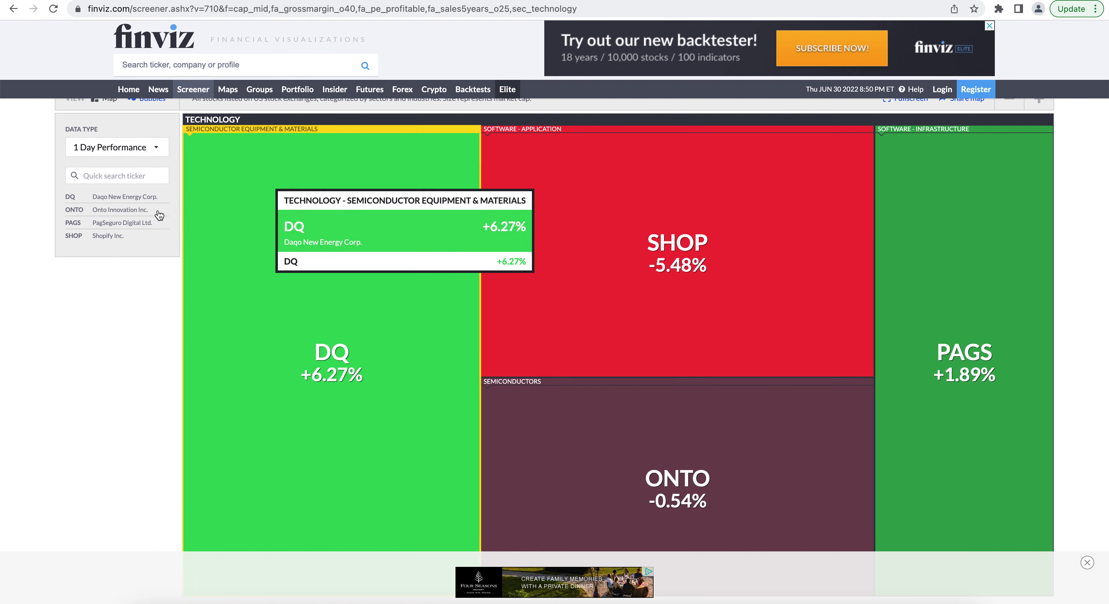
left_click(129, 151)
left_click(123, 276)
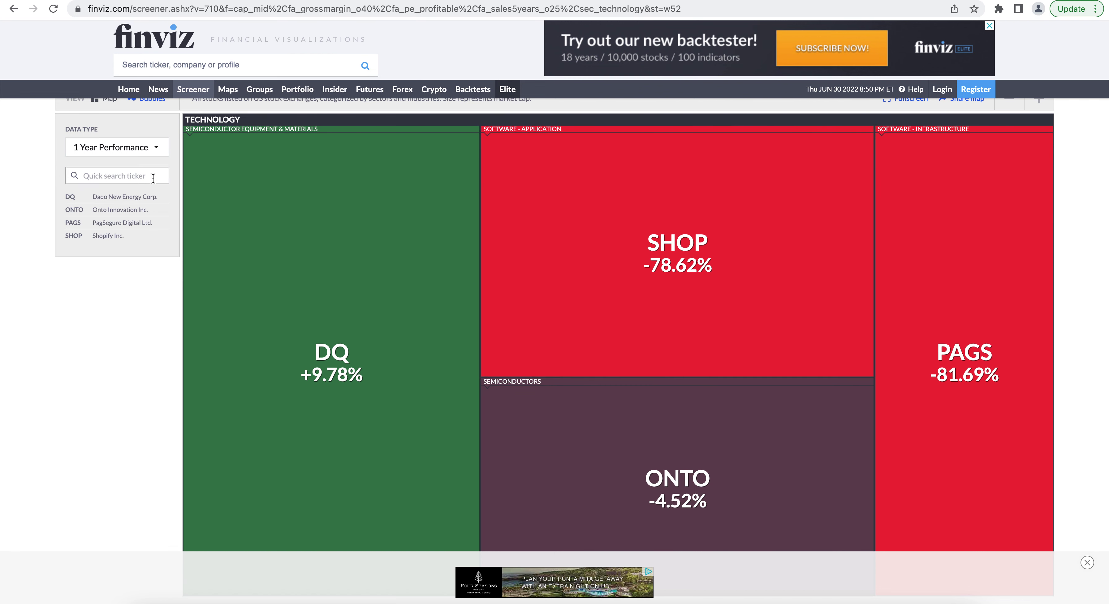
left_click(129, 151)
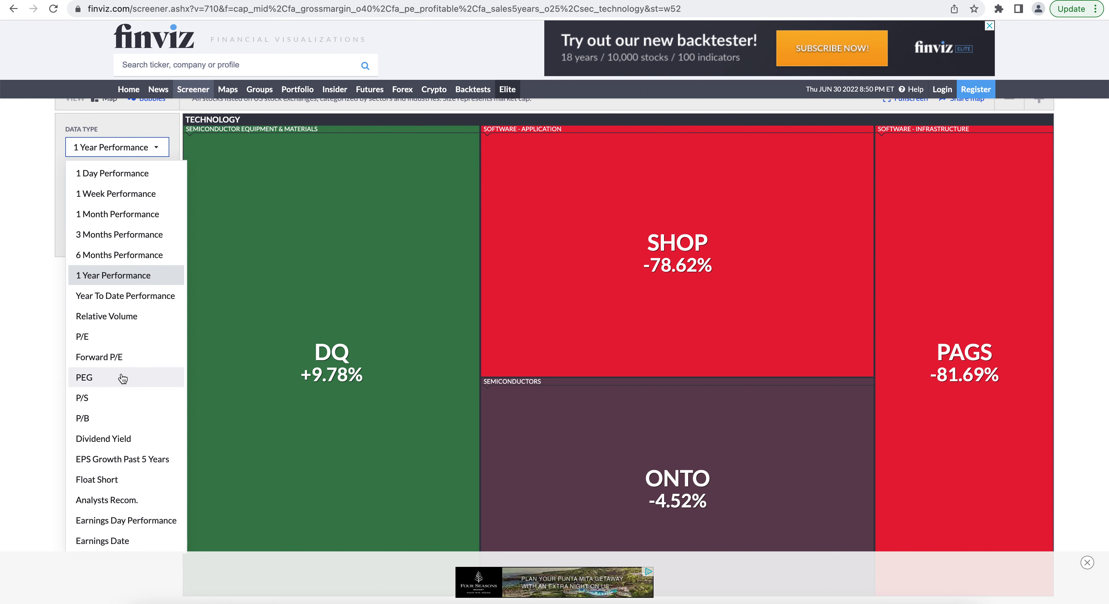
left_click(109, 339)
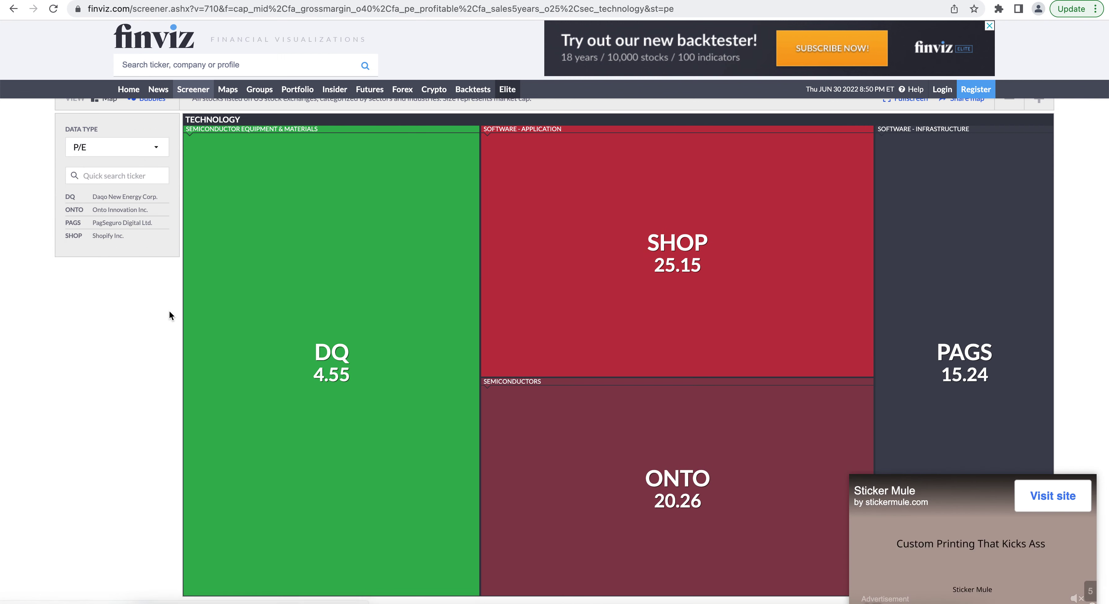
Zoom the P/E heat map in on the DQ tile
left_click(118, 150)
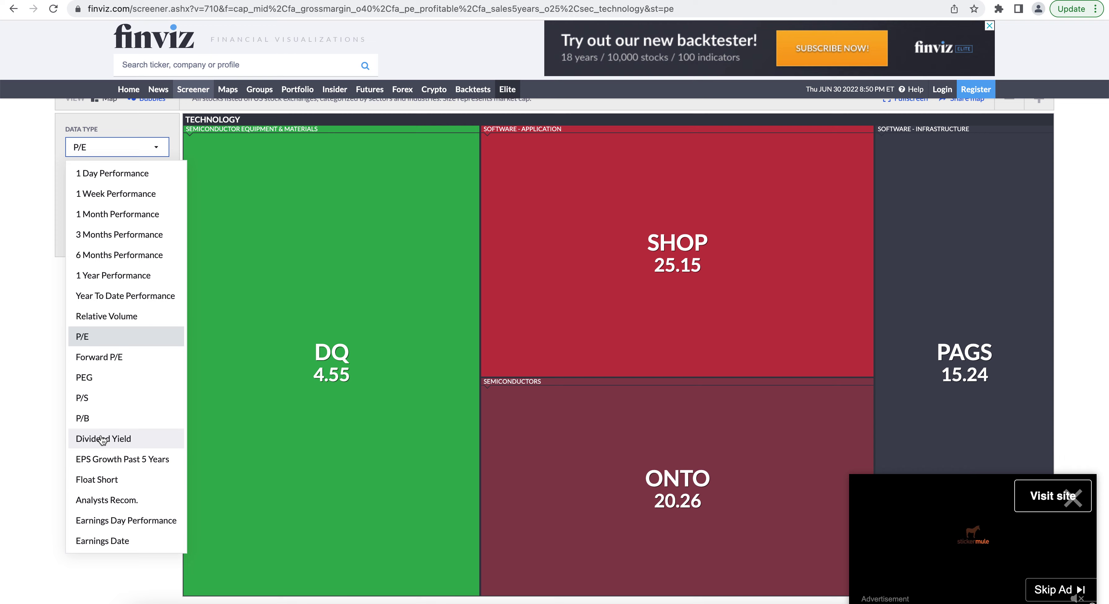
left_click(28, 379)
scroll(440, 325, "up", 2)
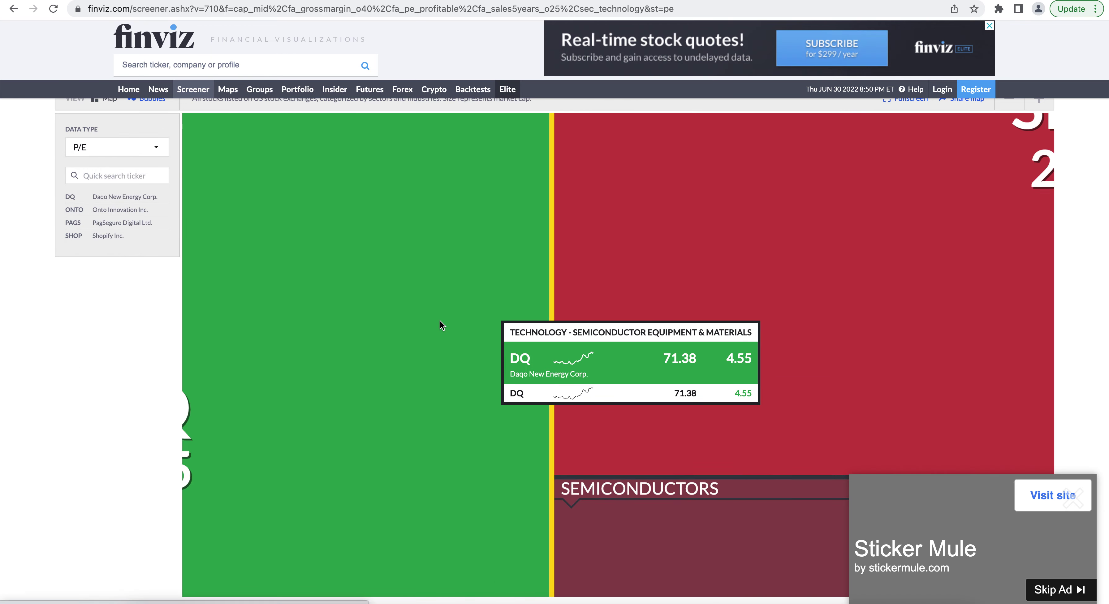
scroll(440, 321, "down", 3)
scroll(1102, 166, "up", 1)
scroll(1102, 165, "up", 2)
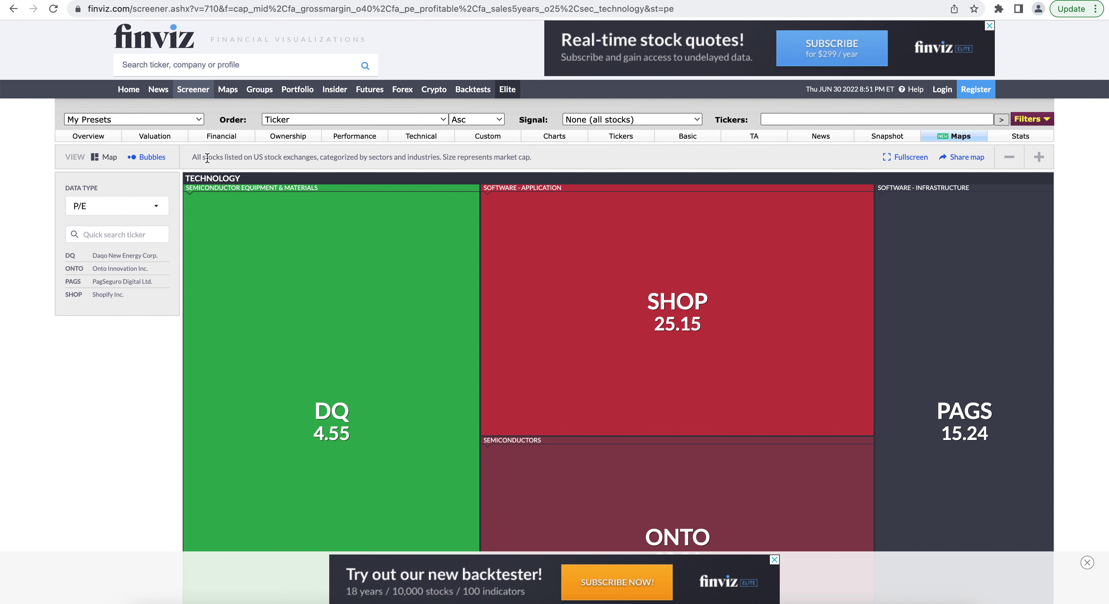
Show the Overview results table with the Fundamental filters panel: profitable P/E, sales growth >25%, gross margin >40%
left_click(90, 137)
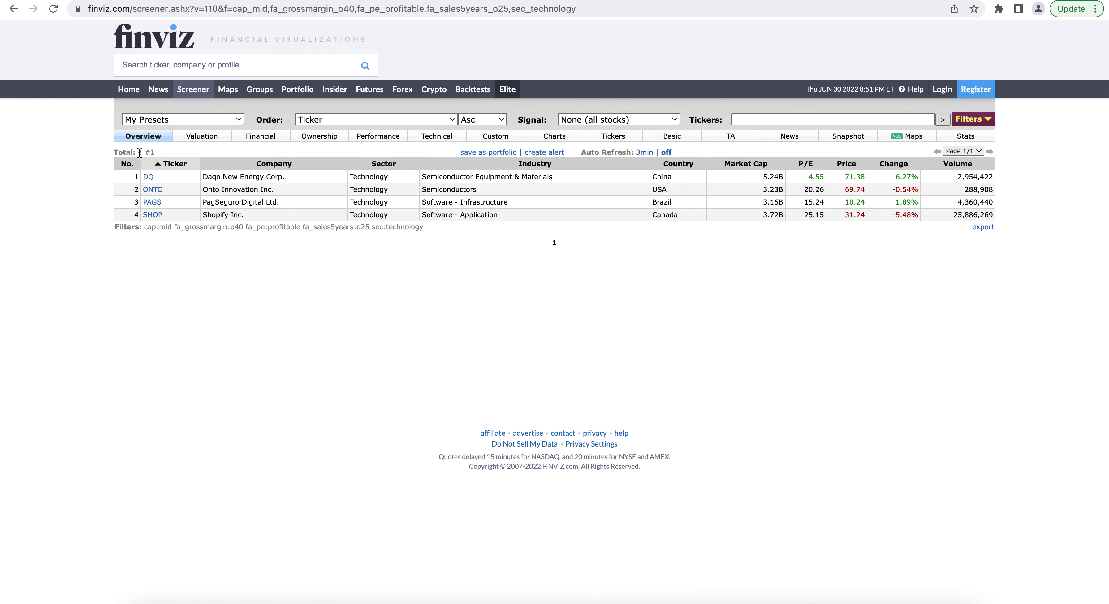
left_click(964, 121)
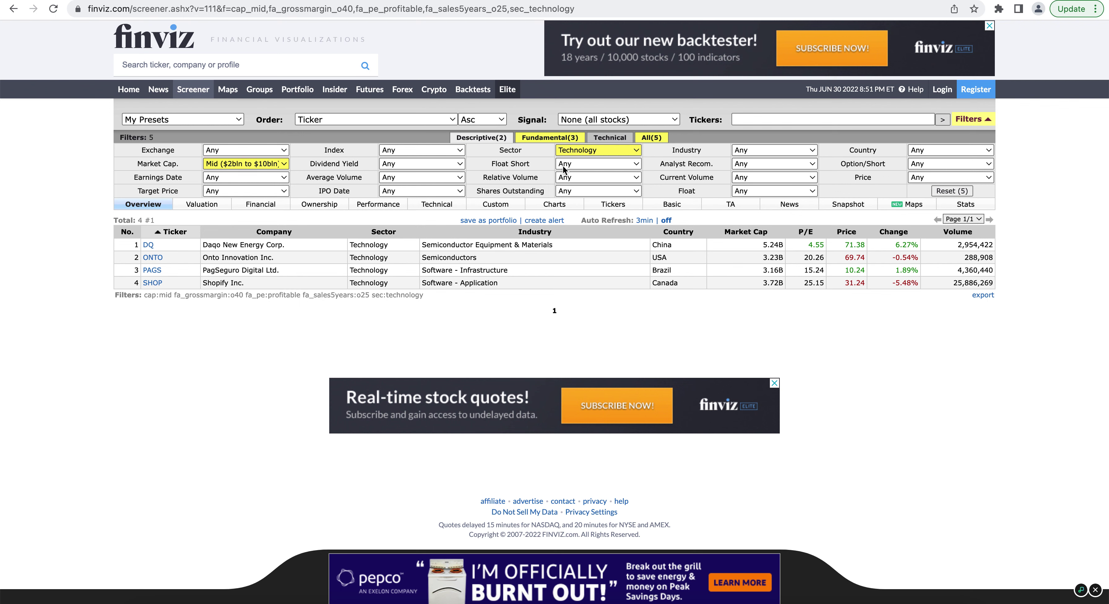
left_click(549, 137)
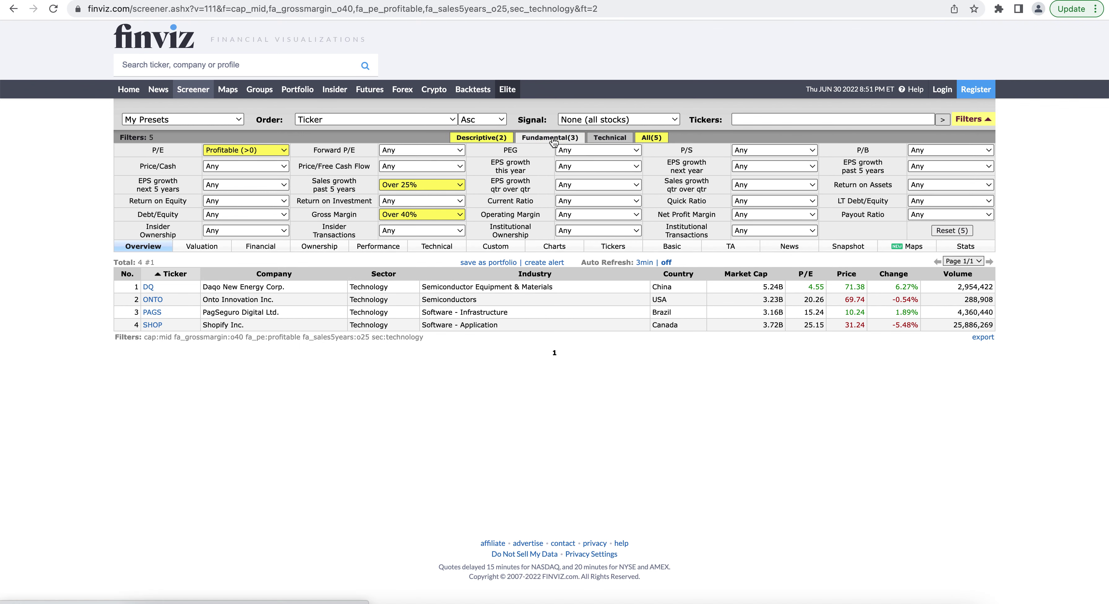